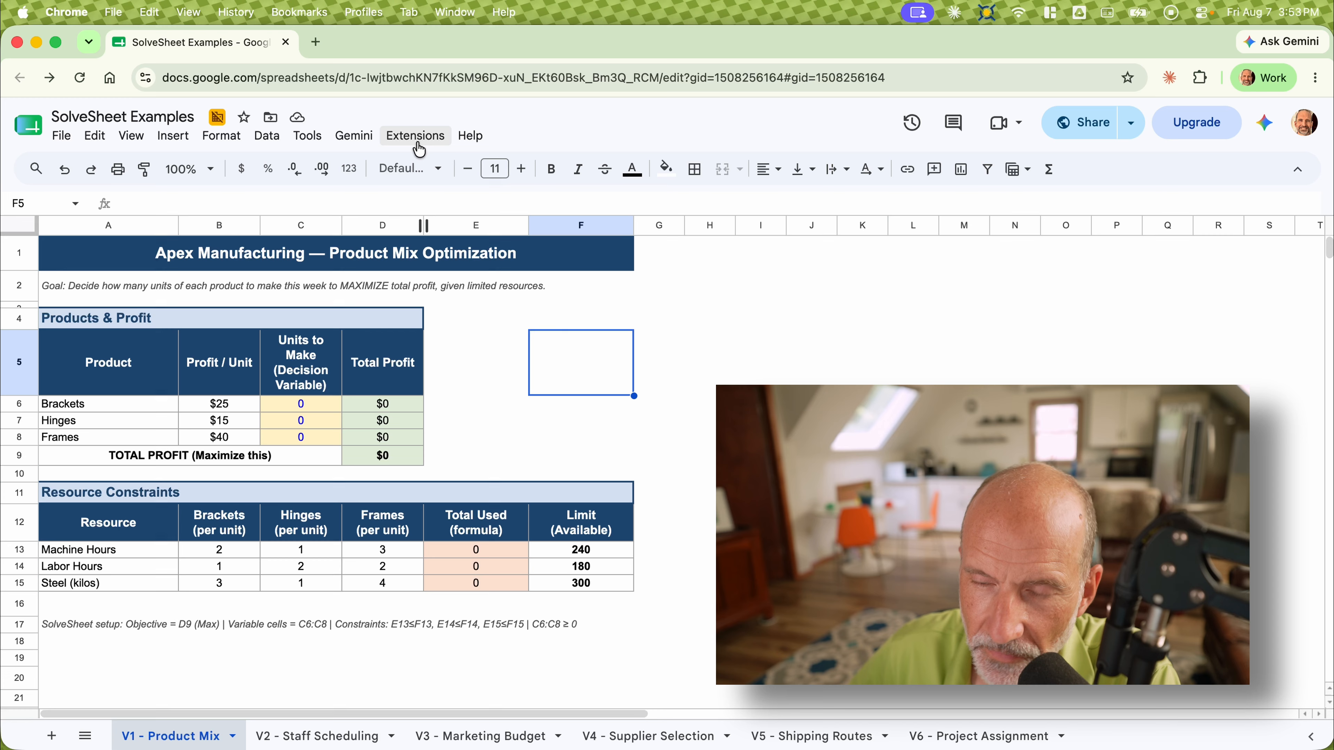
Step: Search the Google Workspace Marketplace for the SolveSheet add-on, then close the marketplace
click(417, 139)
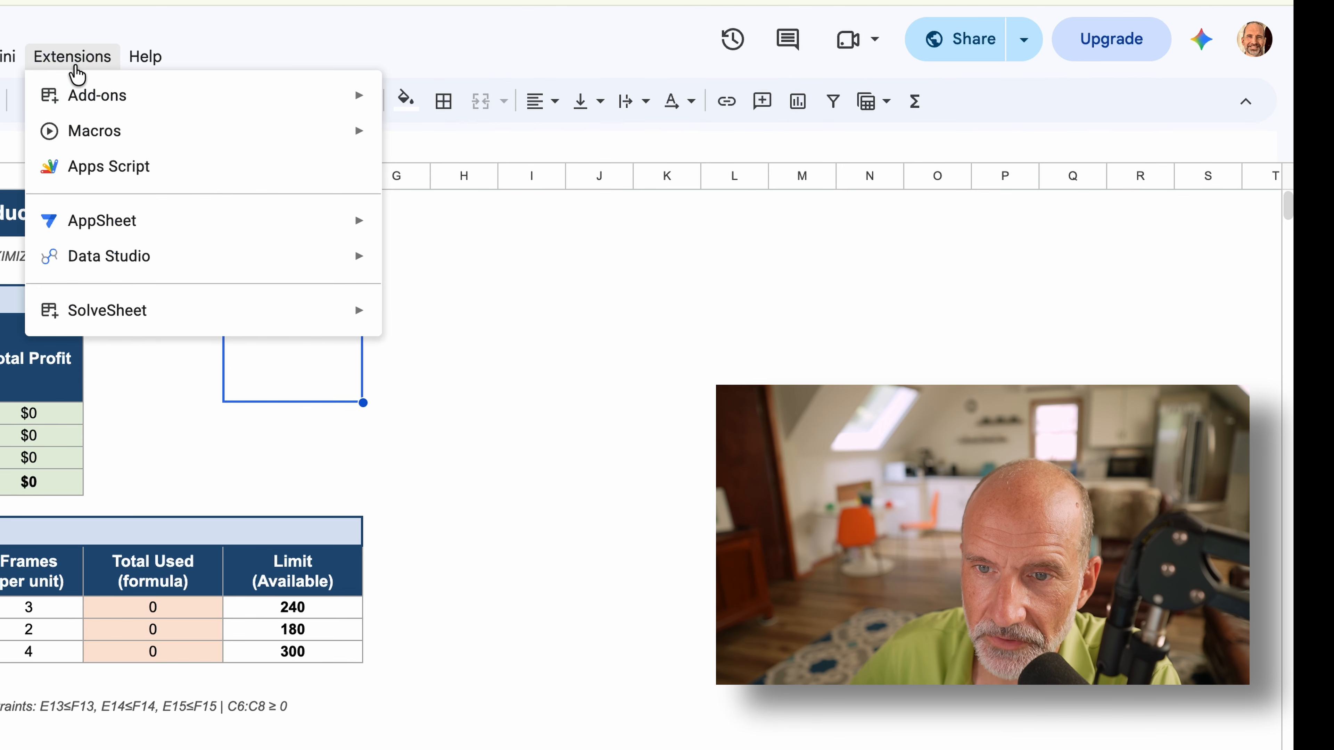
mouse_move(111, 92)
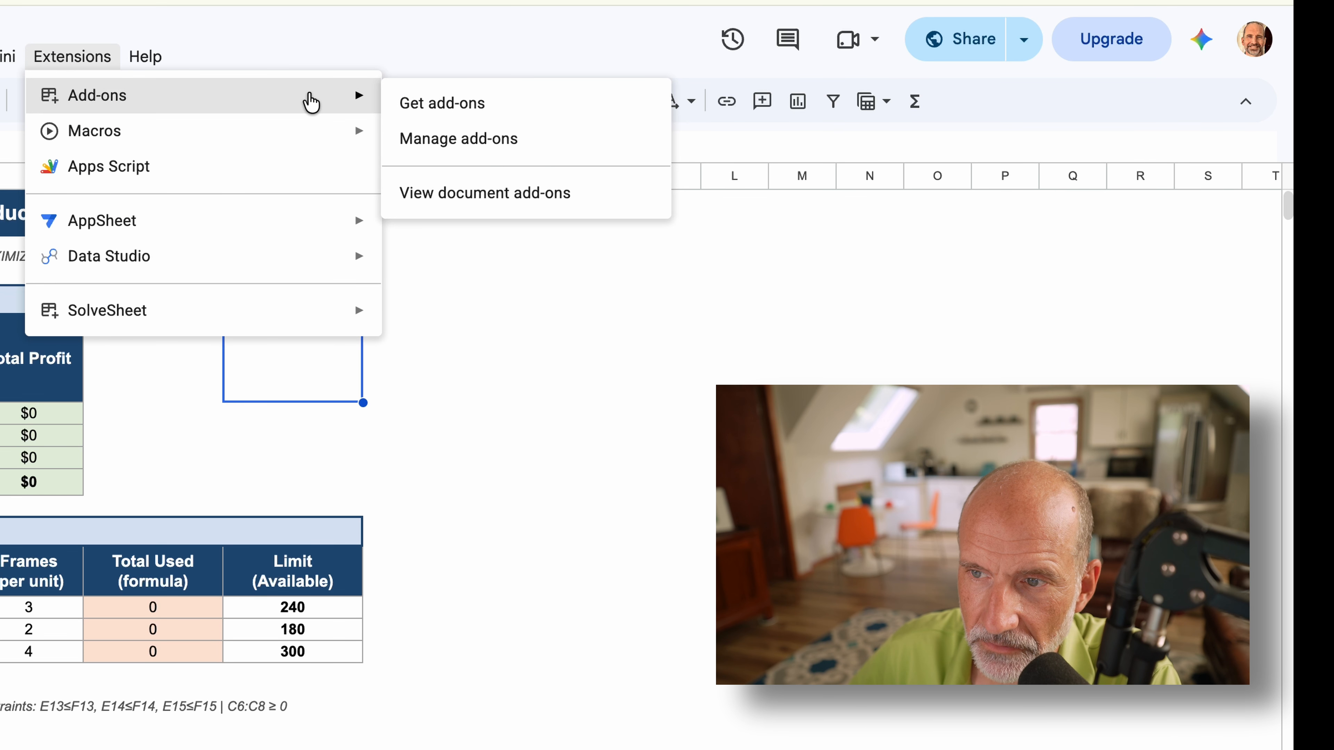
click(482, 106)
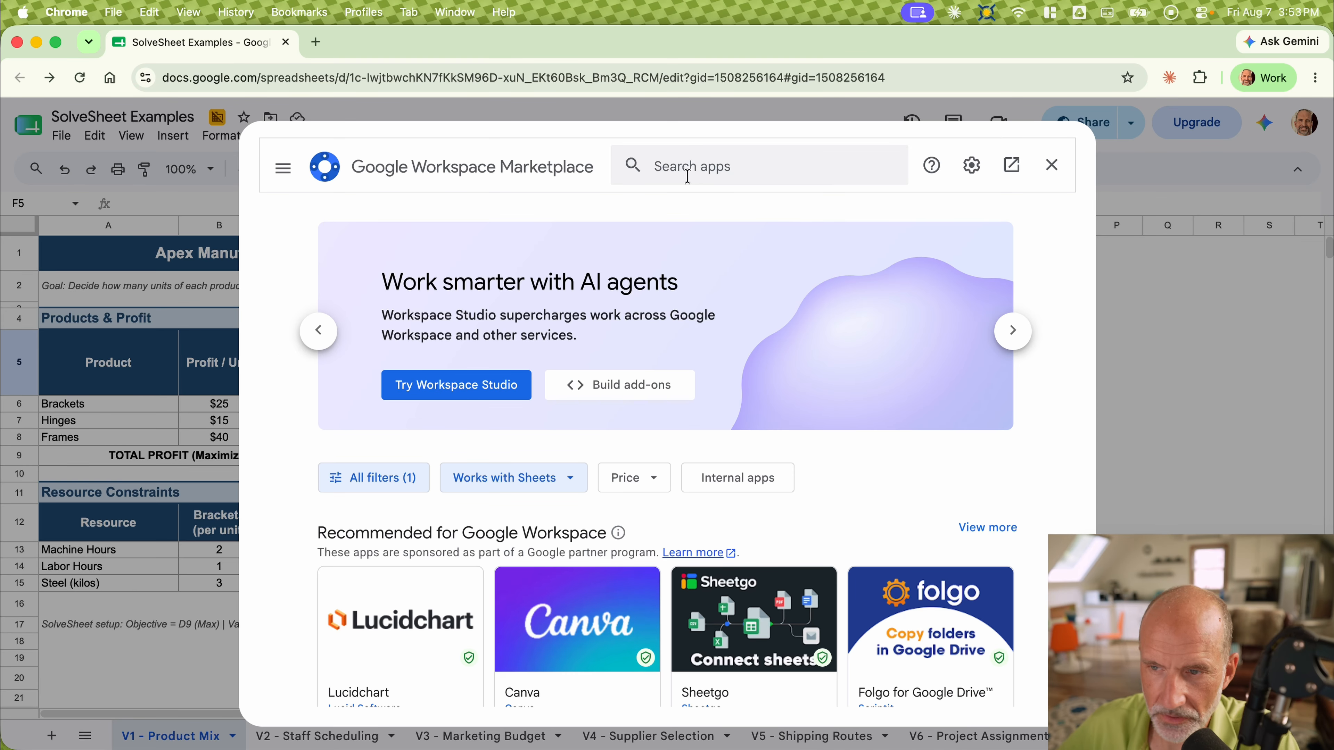
click(683, 167)
text(SolveSheet)
key(Return)
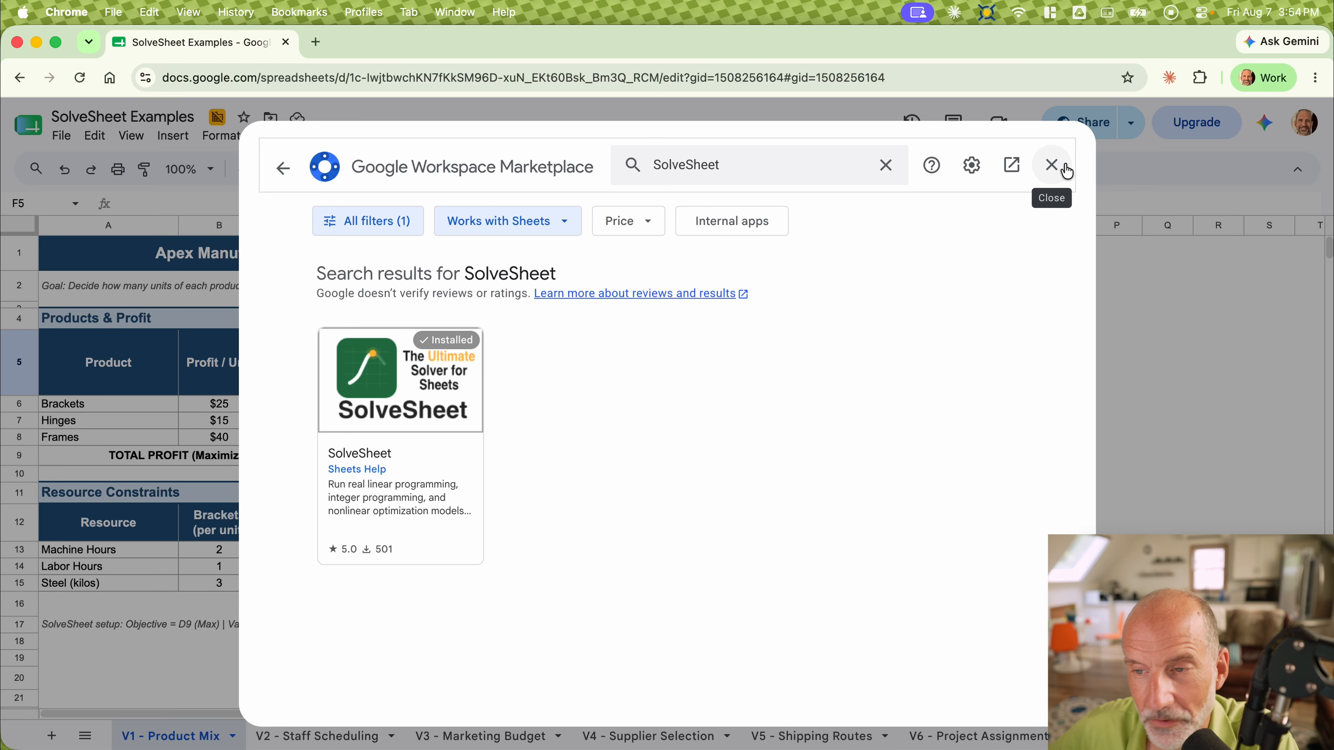
click(1065, 168)
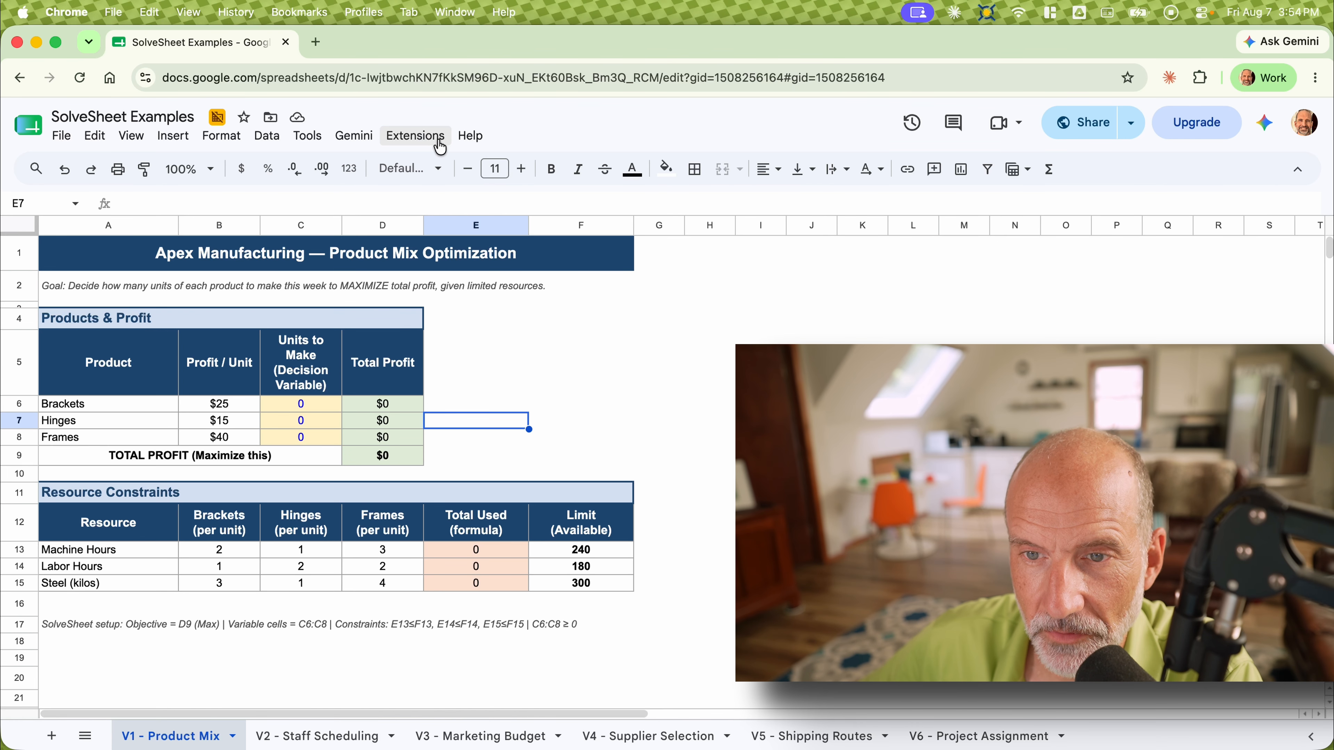
Step: Start the SolveSheet add-on on the V1 - Product Mix sheet
click(441, 145)
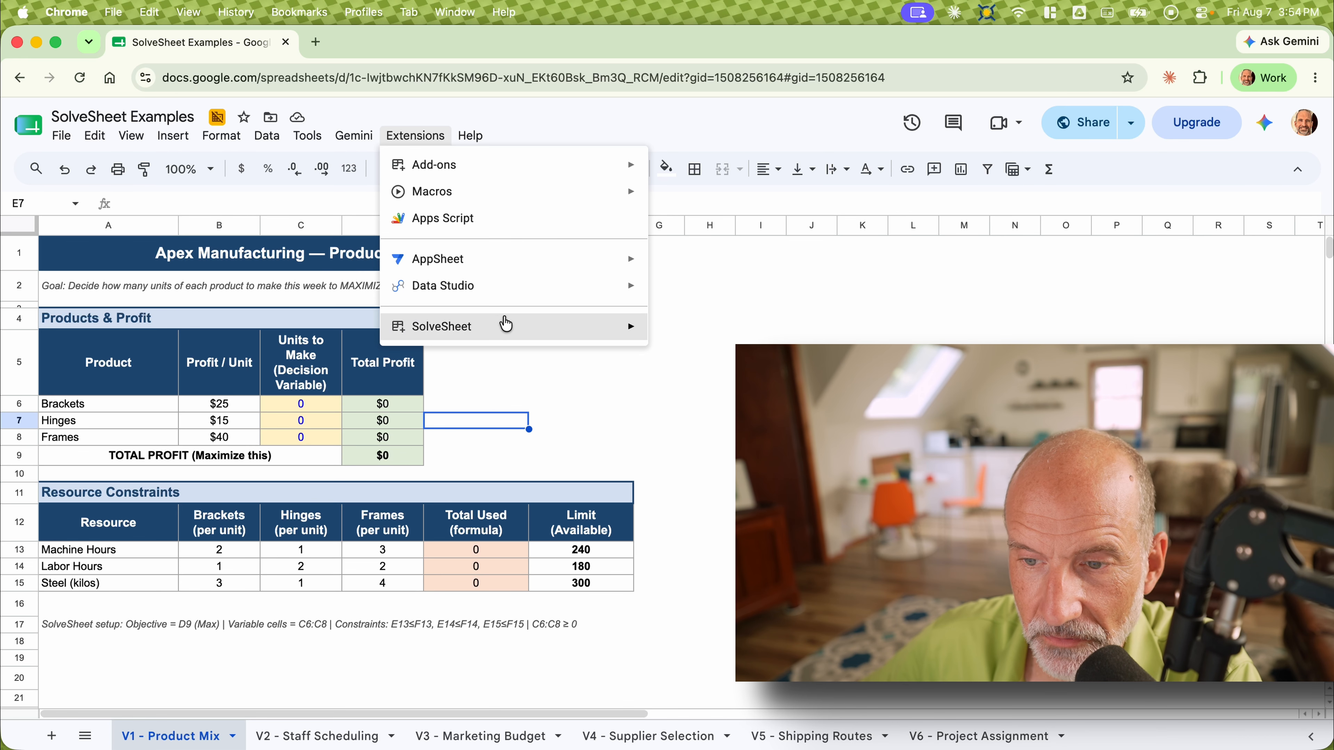
mouse_move(503, 323)
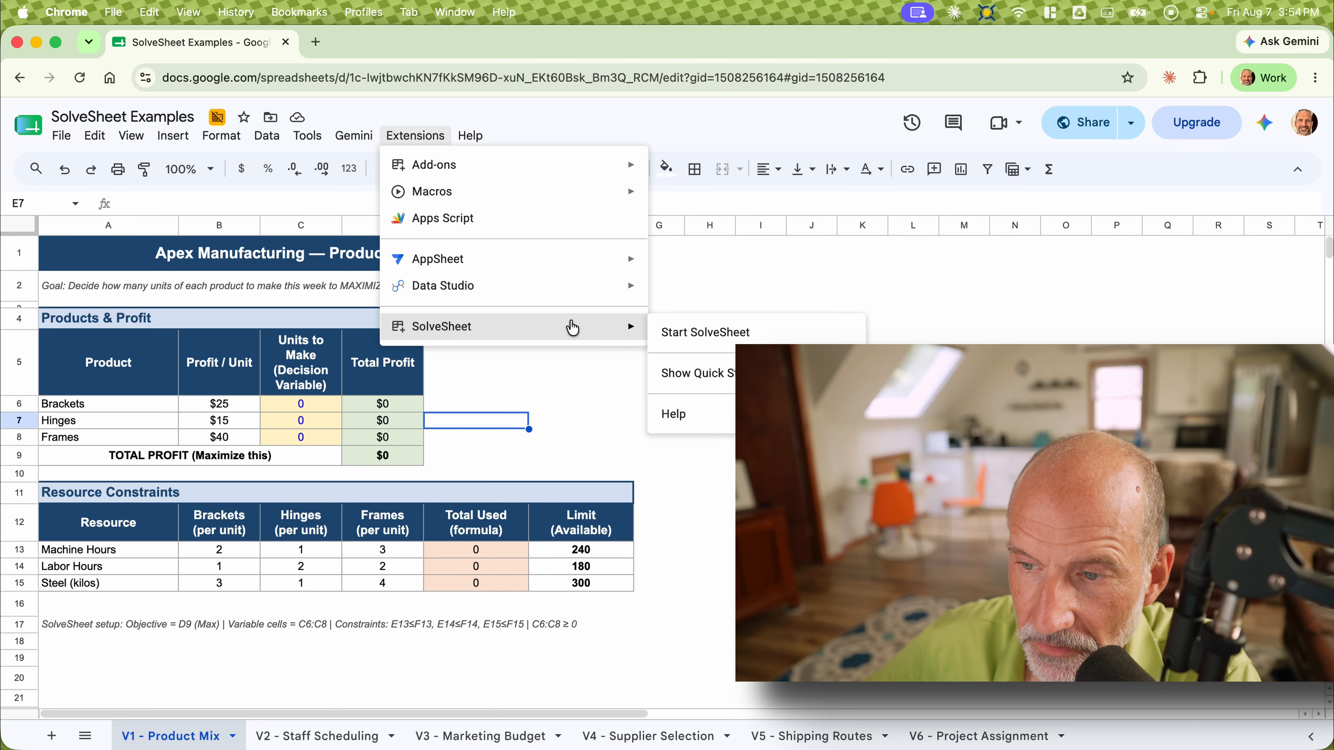
click(767, 334)
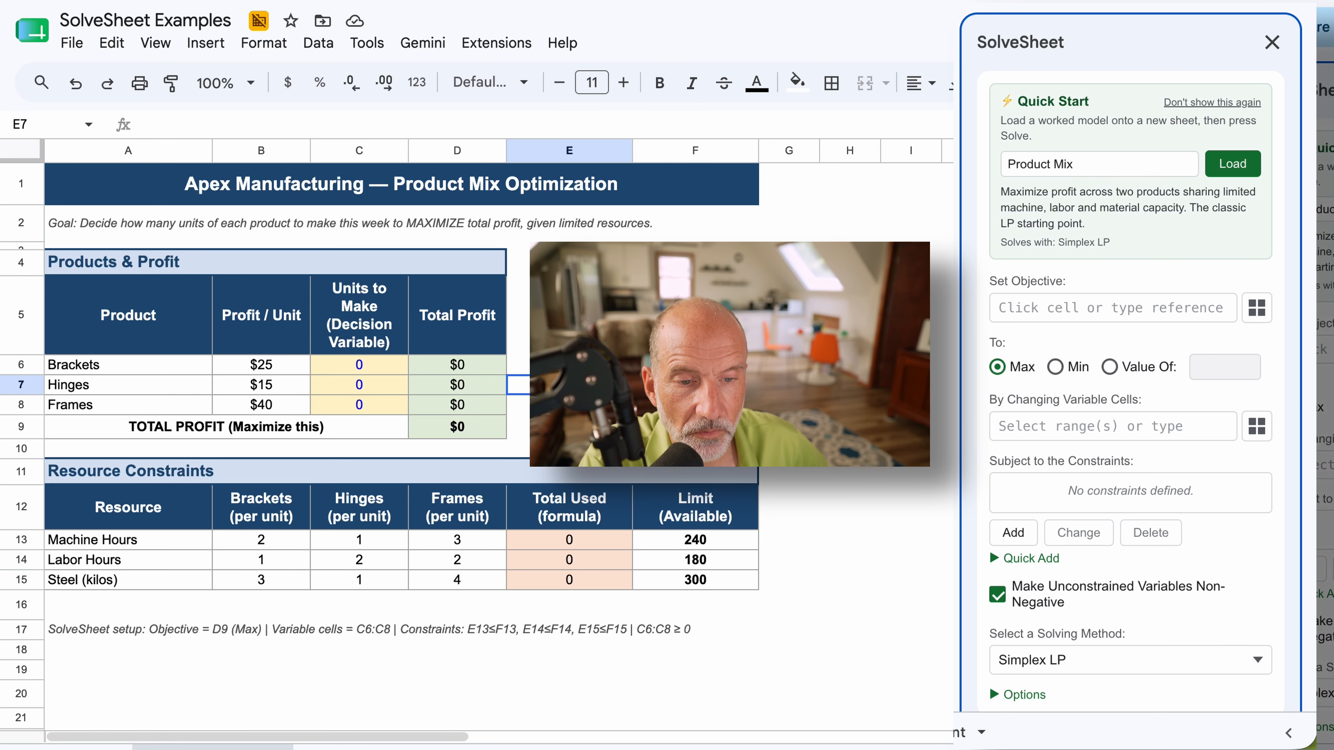
Step: Examine the product names in A6:A8, the per-unit resource needs and the resource names in A13:A15
click(568, 315)
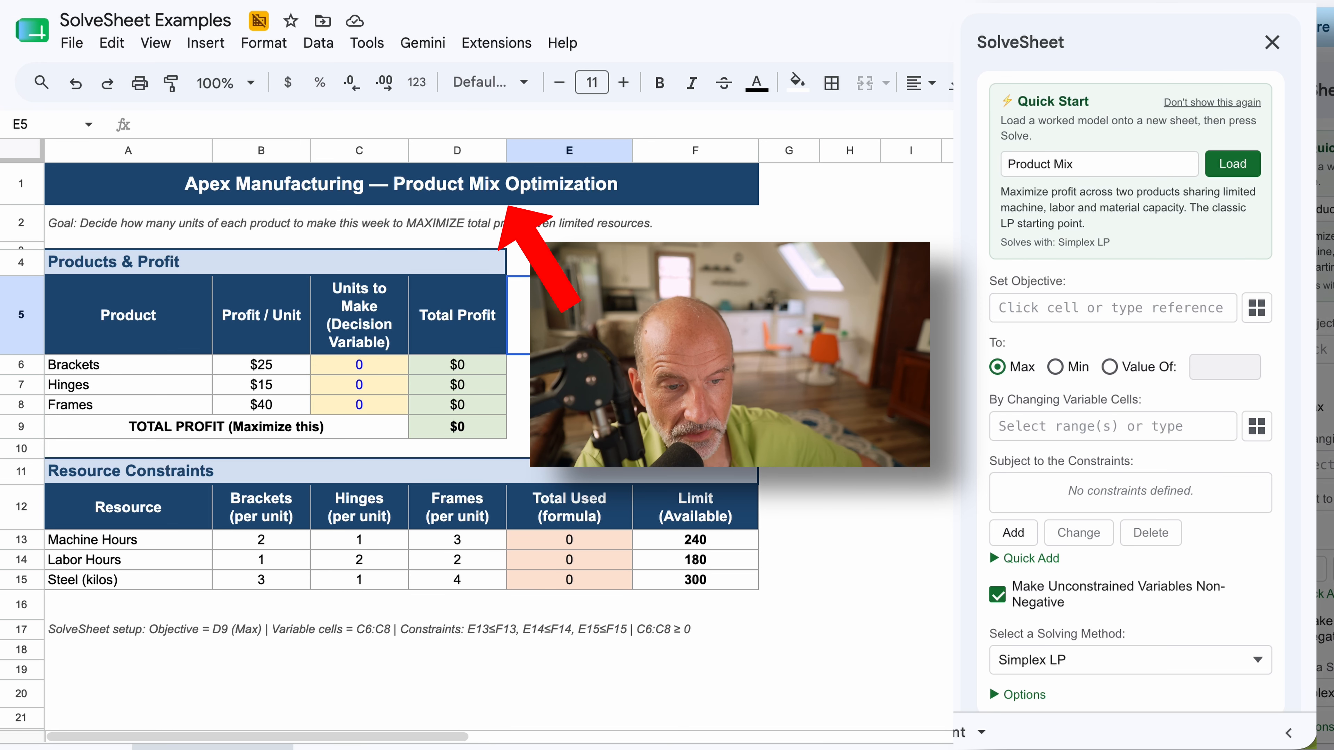
drag(121, 368, 142, 414)
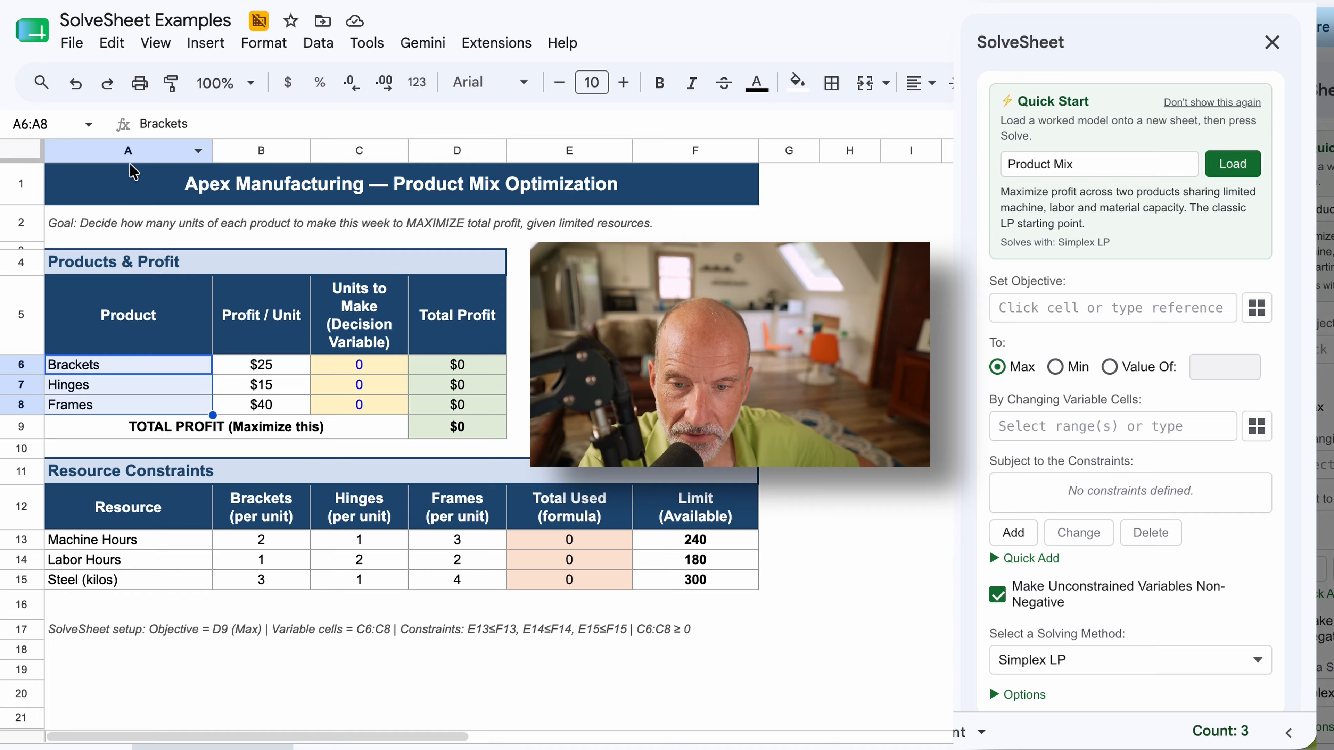
click(141, 366)
click(138, 386)
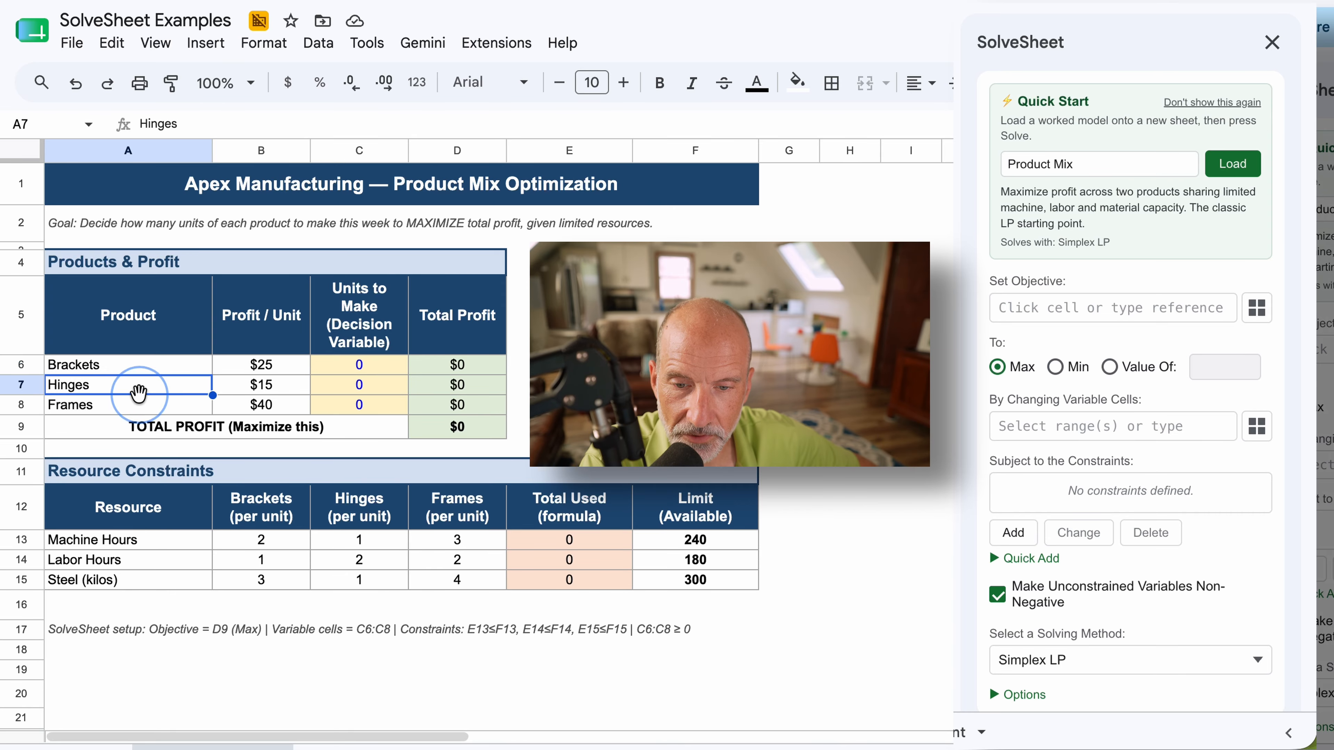
click(143, 405)
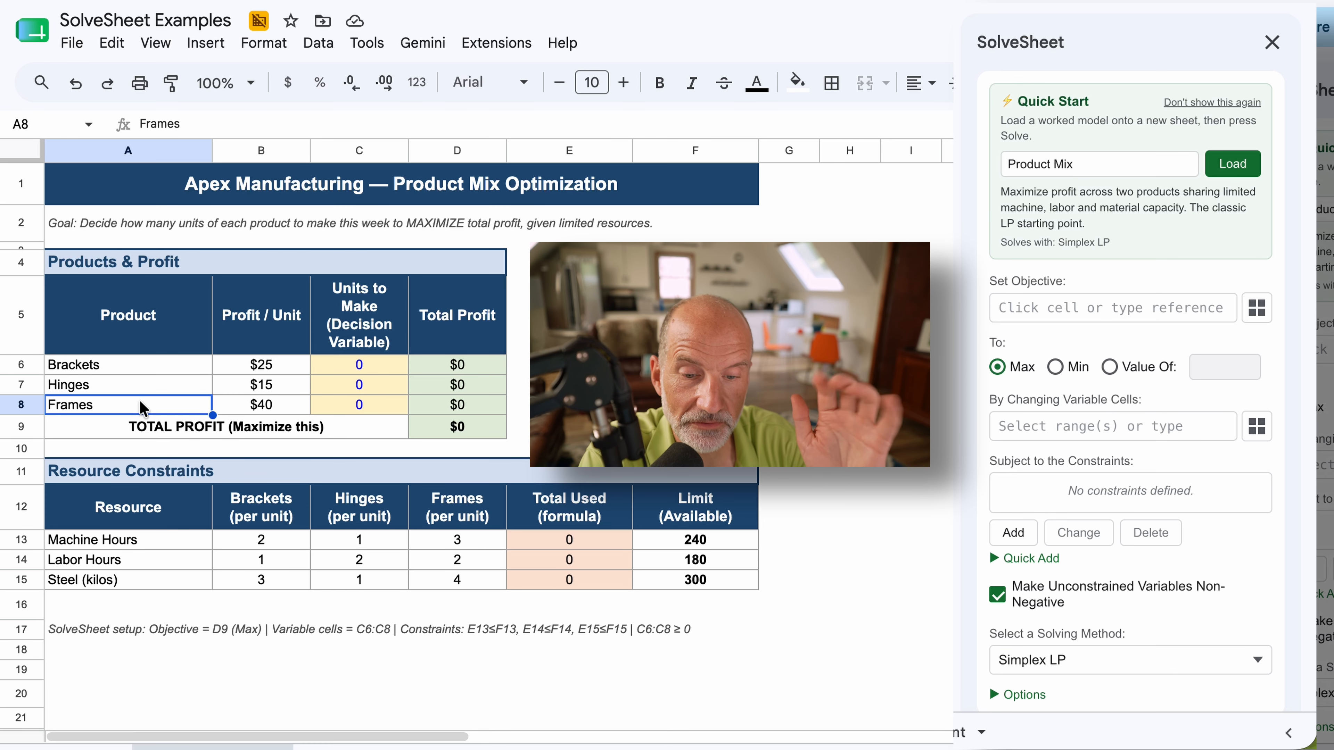
click(159, 541)
click(286, 541)
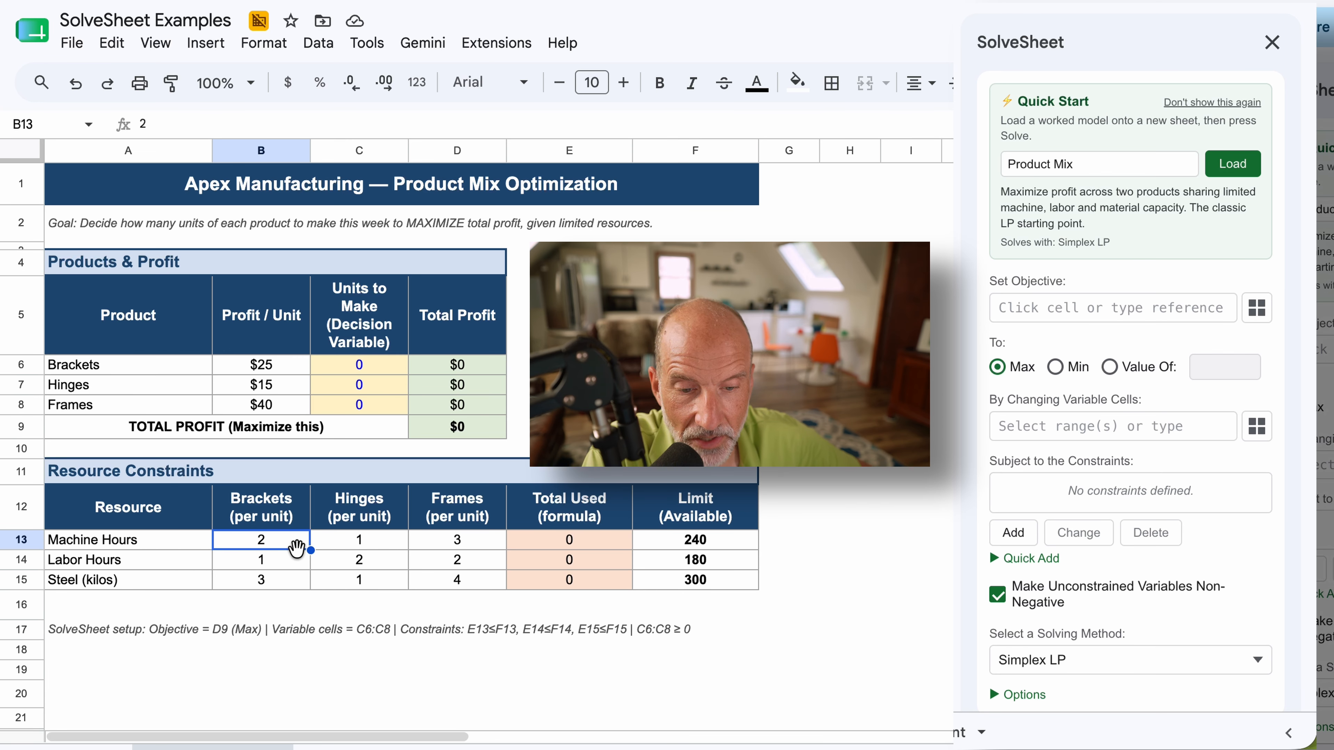
click(381, 522)
click(385, 560)
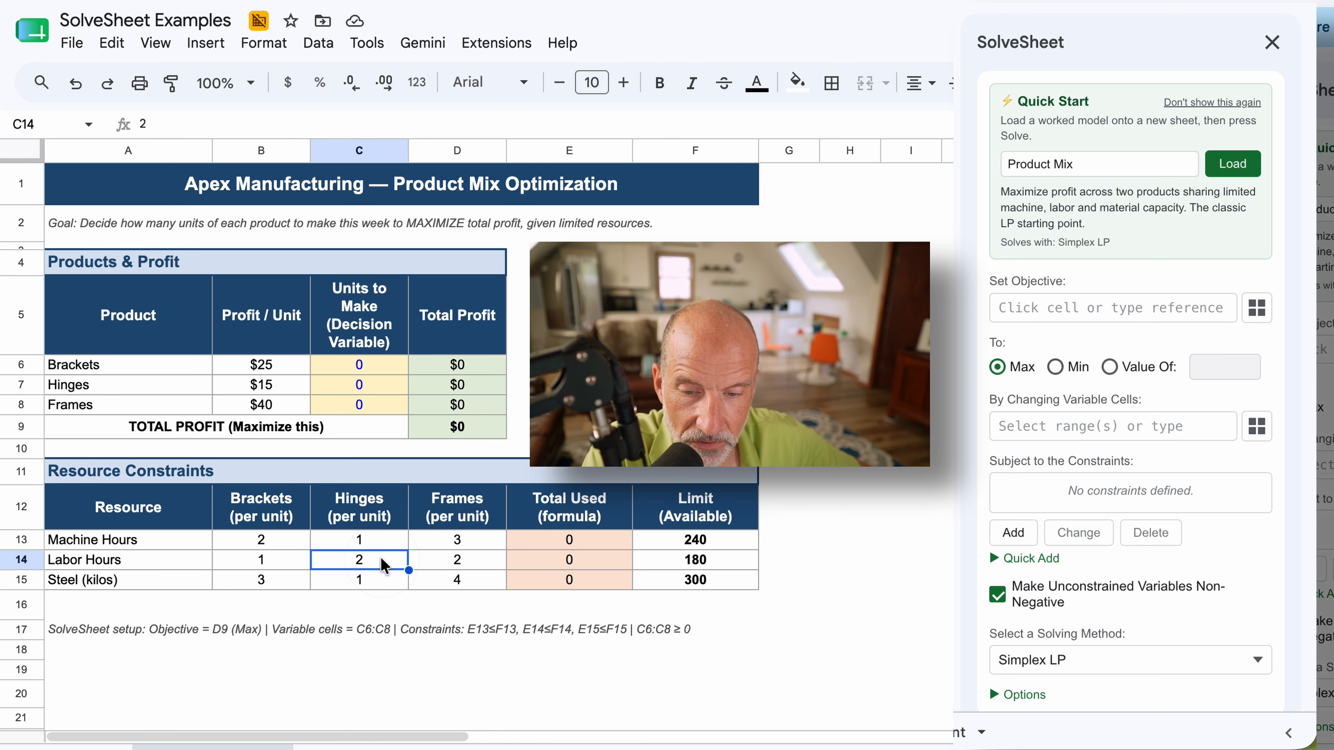
click(184, 544)
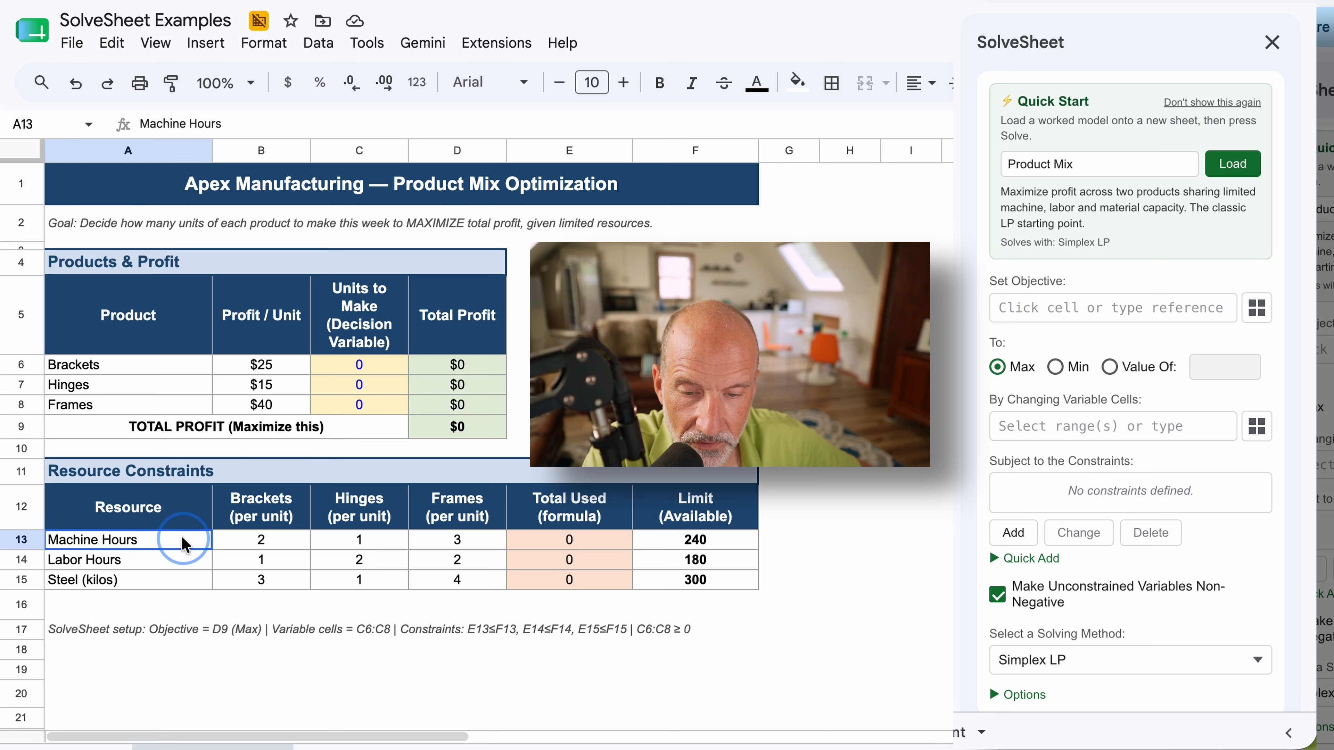
click(185, 559)
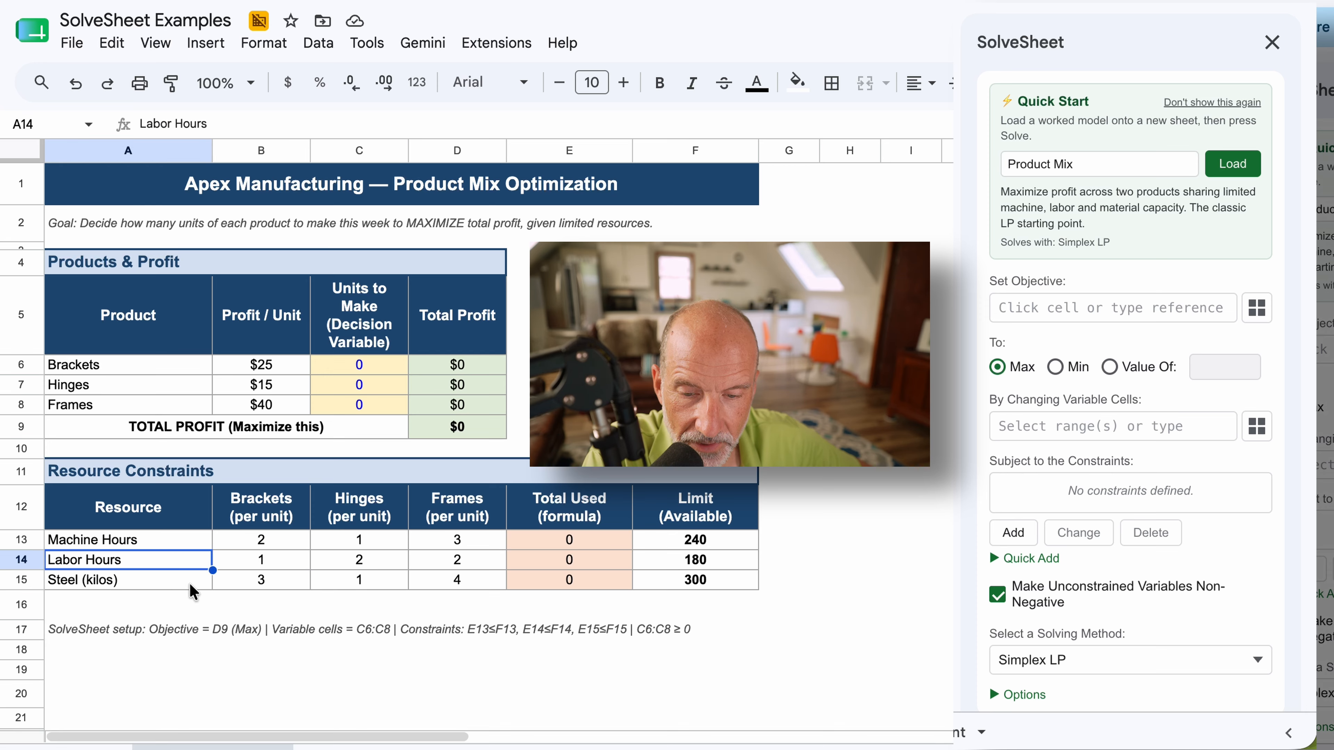
click(191, 586)
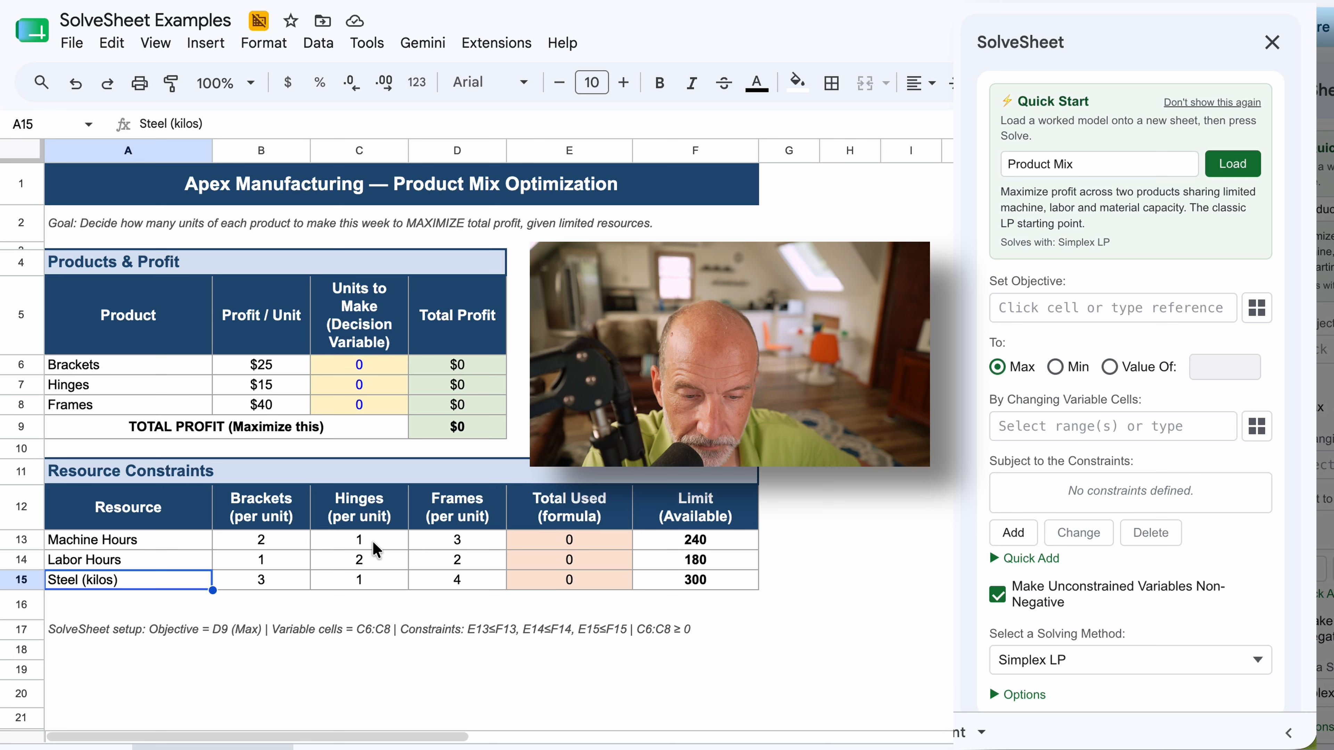
Step: Examine the decision variable cells C6:C8, the per-unit usage in B13:D15, the machine hours formula in E13 and the limits in F13:F15
click(375, 373)
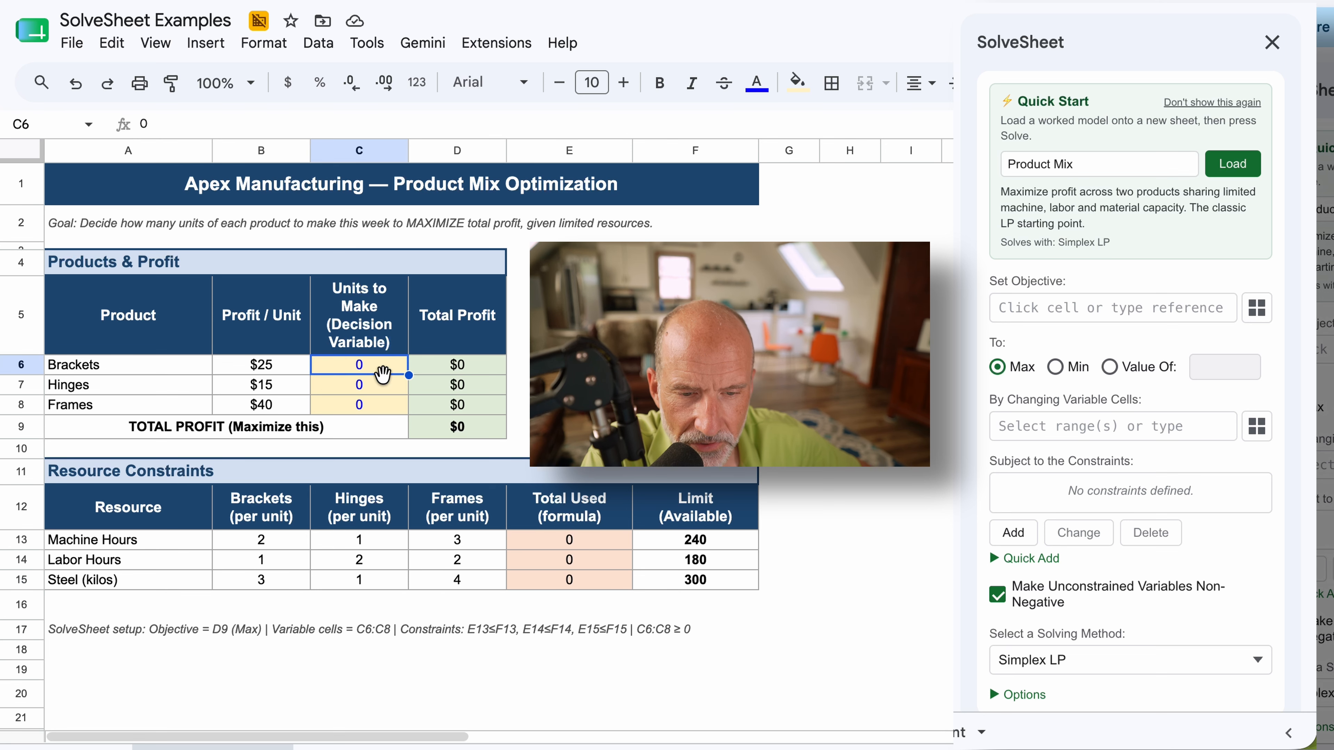
click(389, 391)
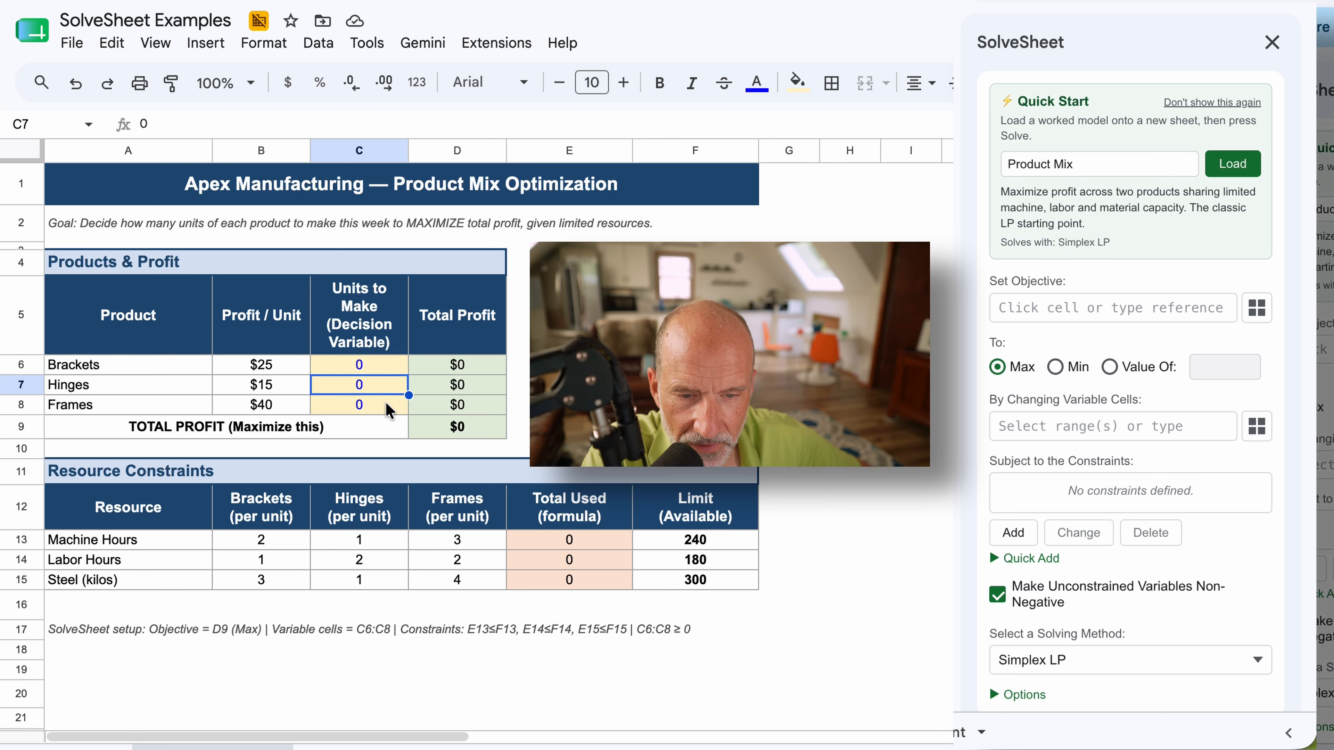
click(389, 404)
drag(305, 544, 476, 578)
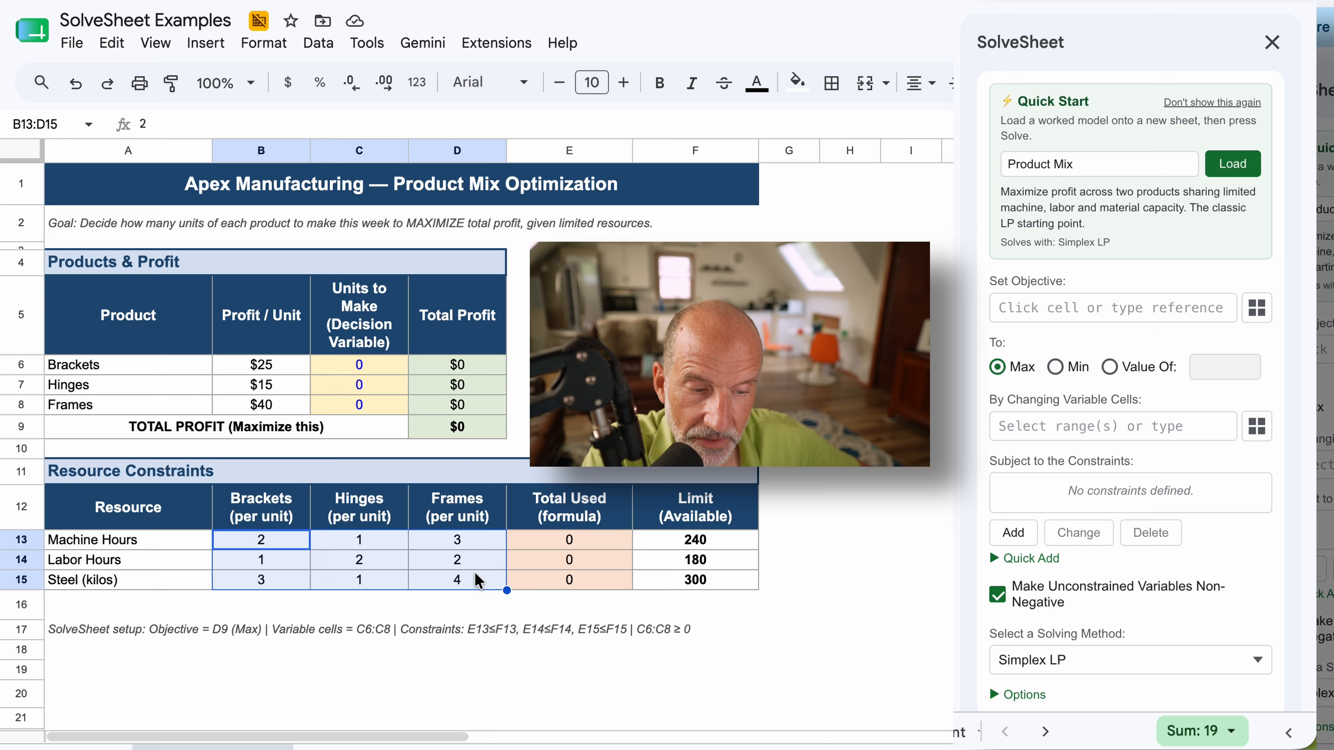
click(575, 539)
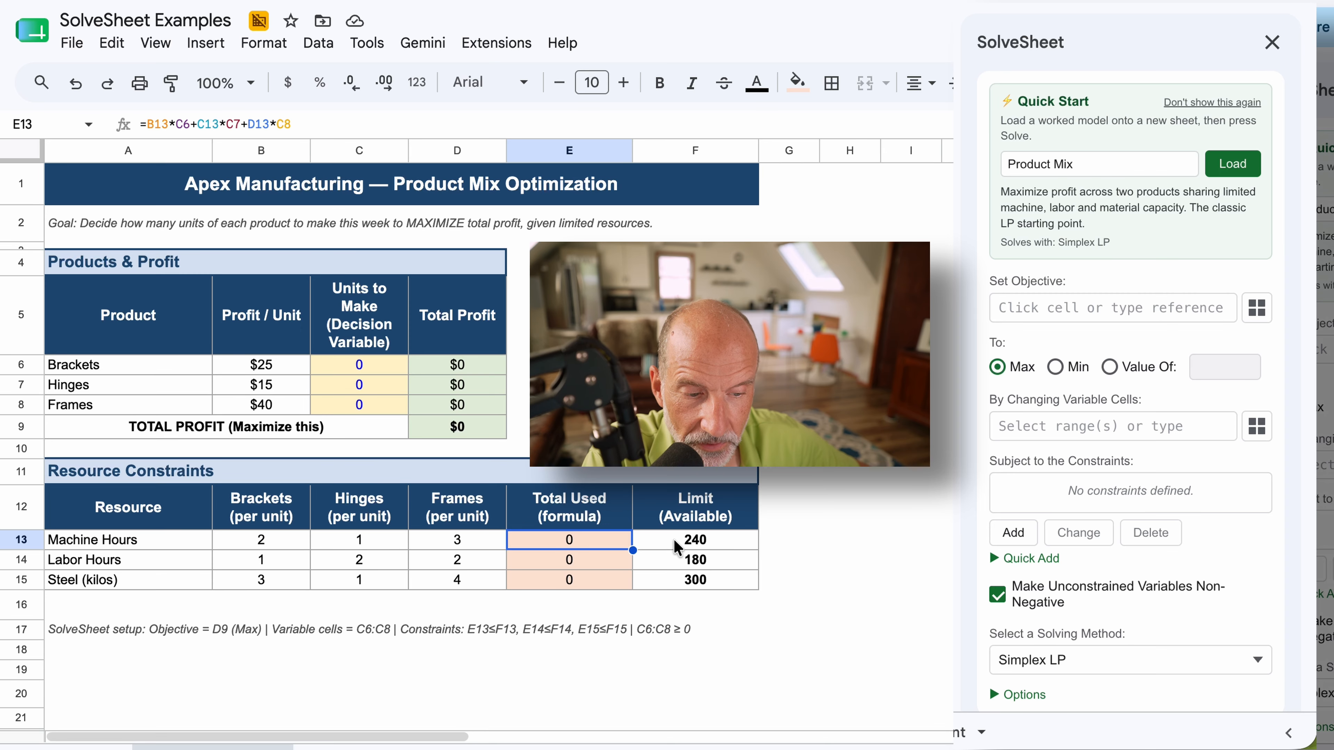
click(677, 546)
click(666, 560)
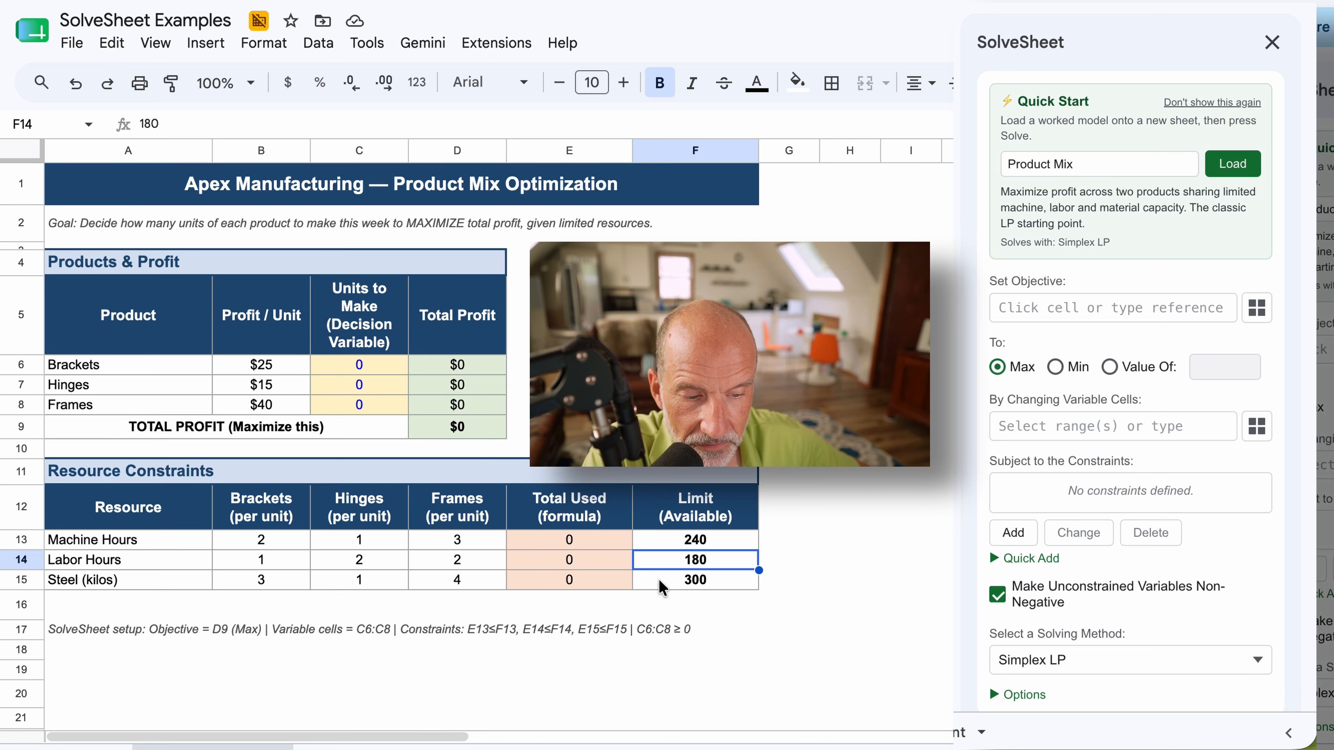
click(660, 581)
click(720, 527)
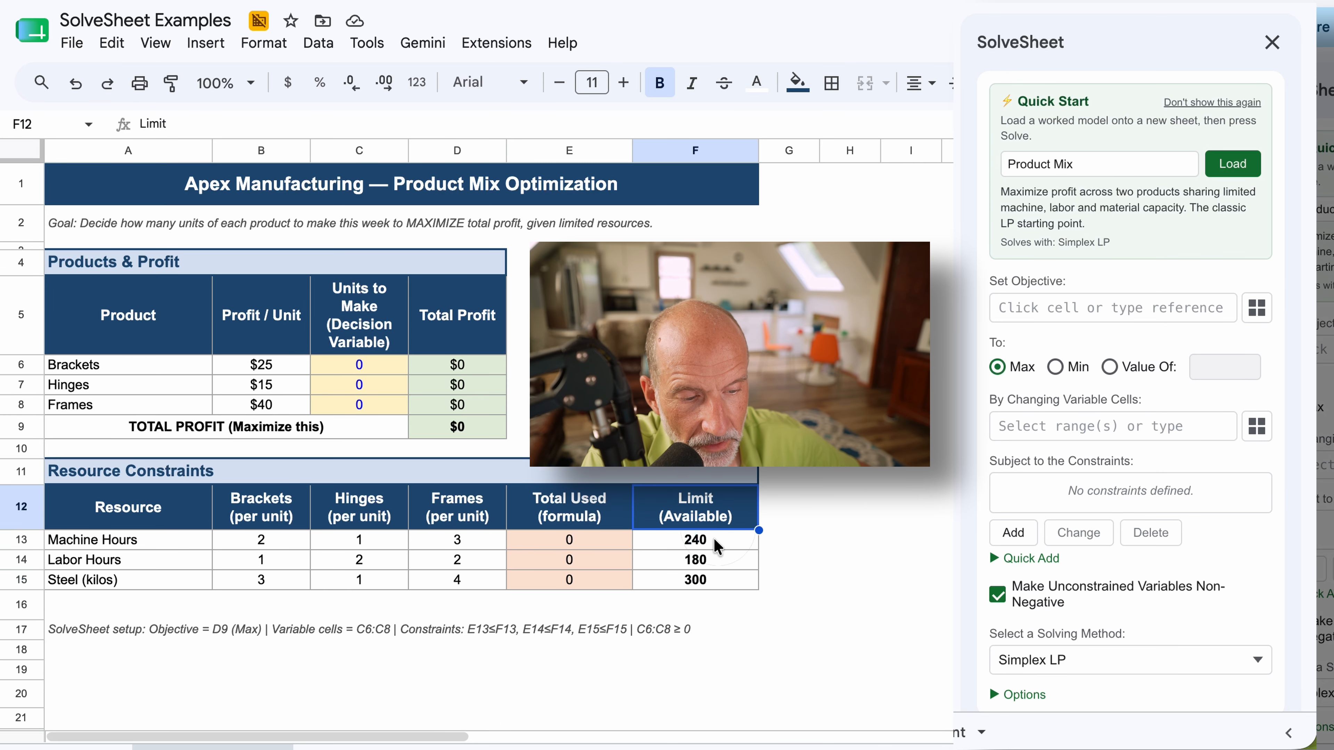
click(715, 546)
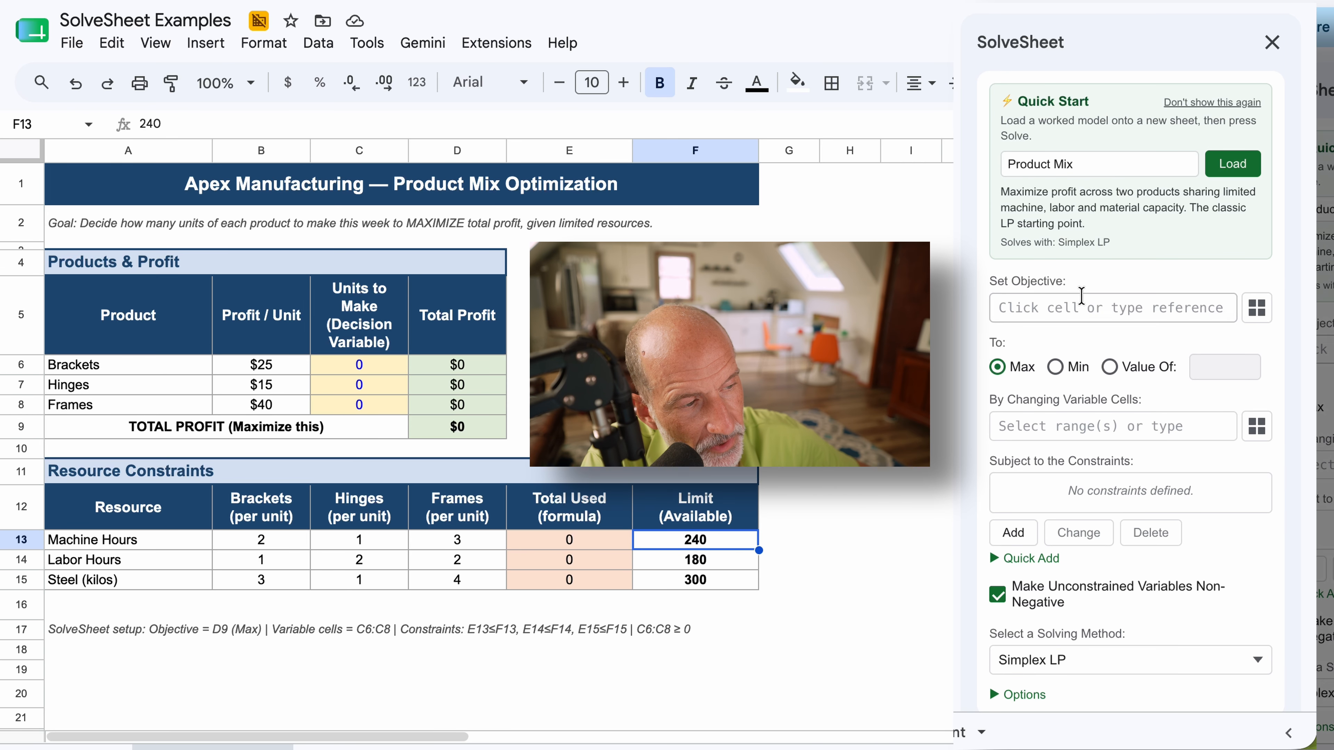
Step: Review the solver's objective and variable cell fields along with the three resource limits in F13:F15
scroll(1120, 296, down, 3)
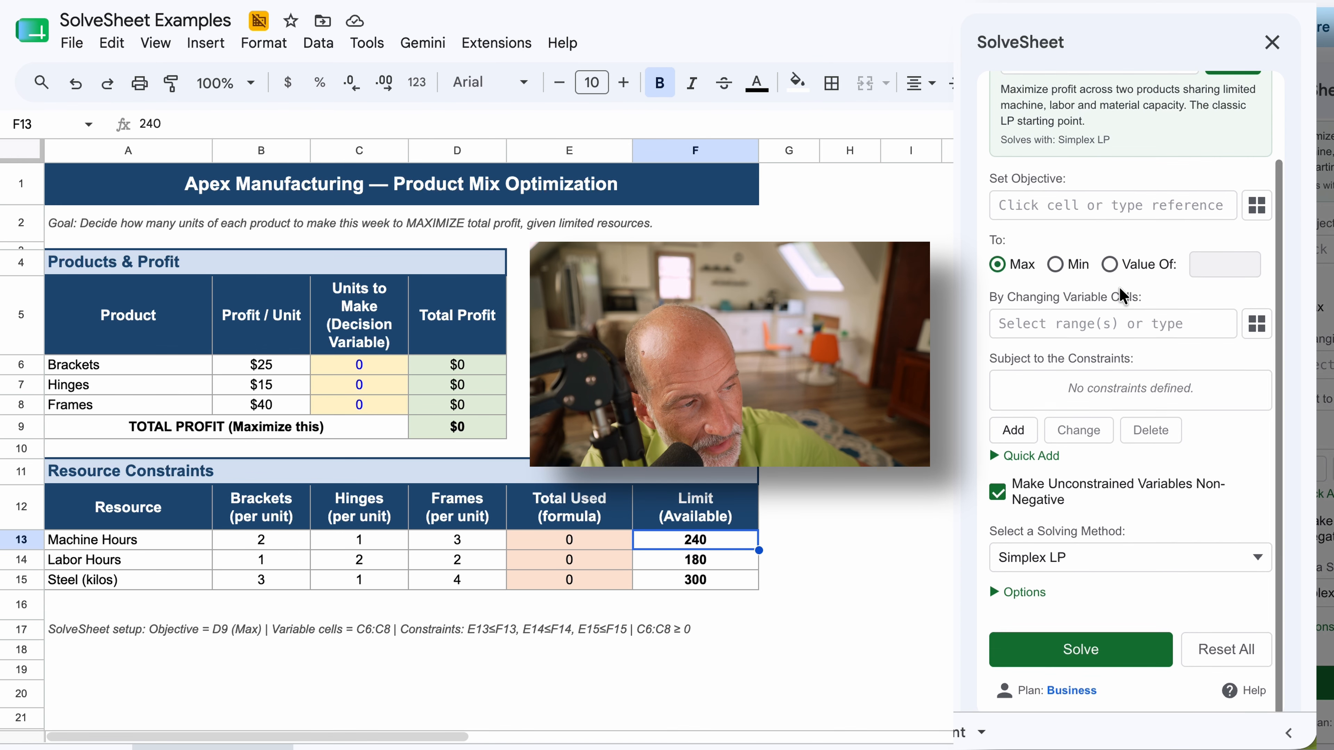
click(1042, 207)
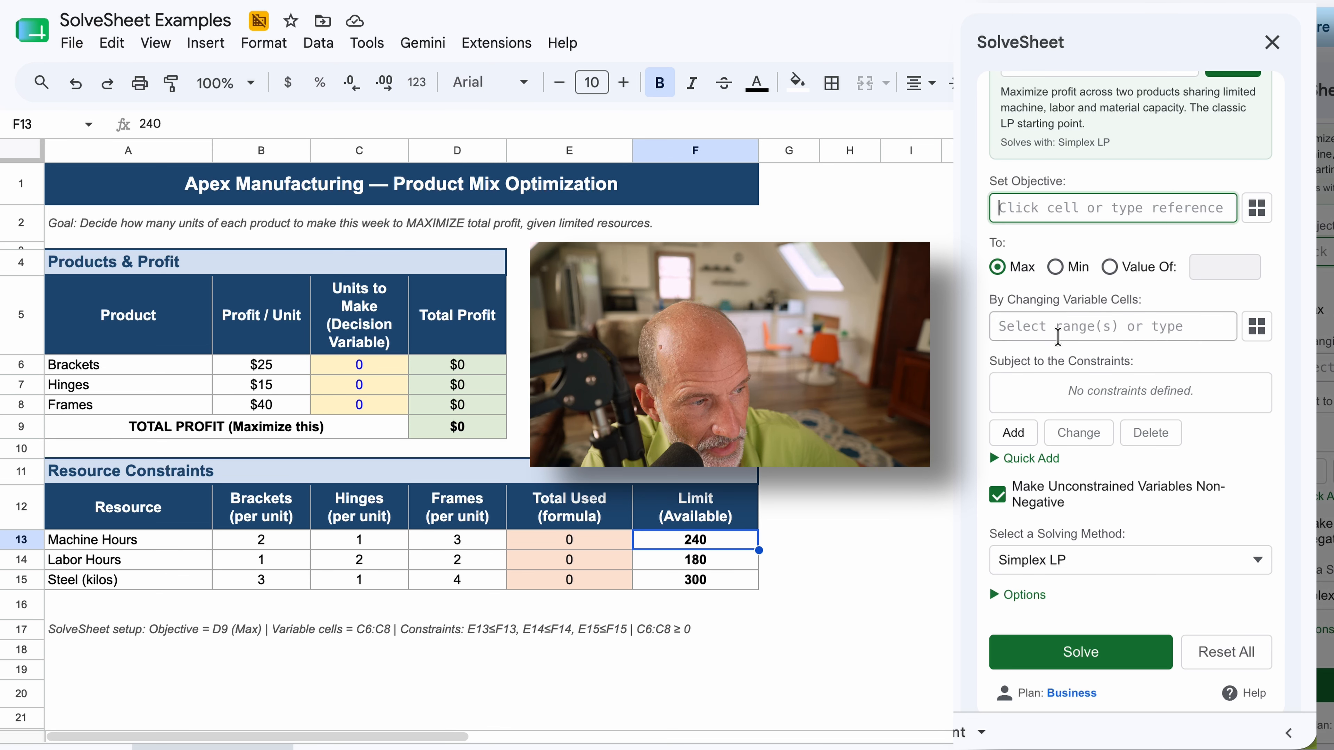
click(1057, 336)
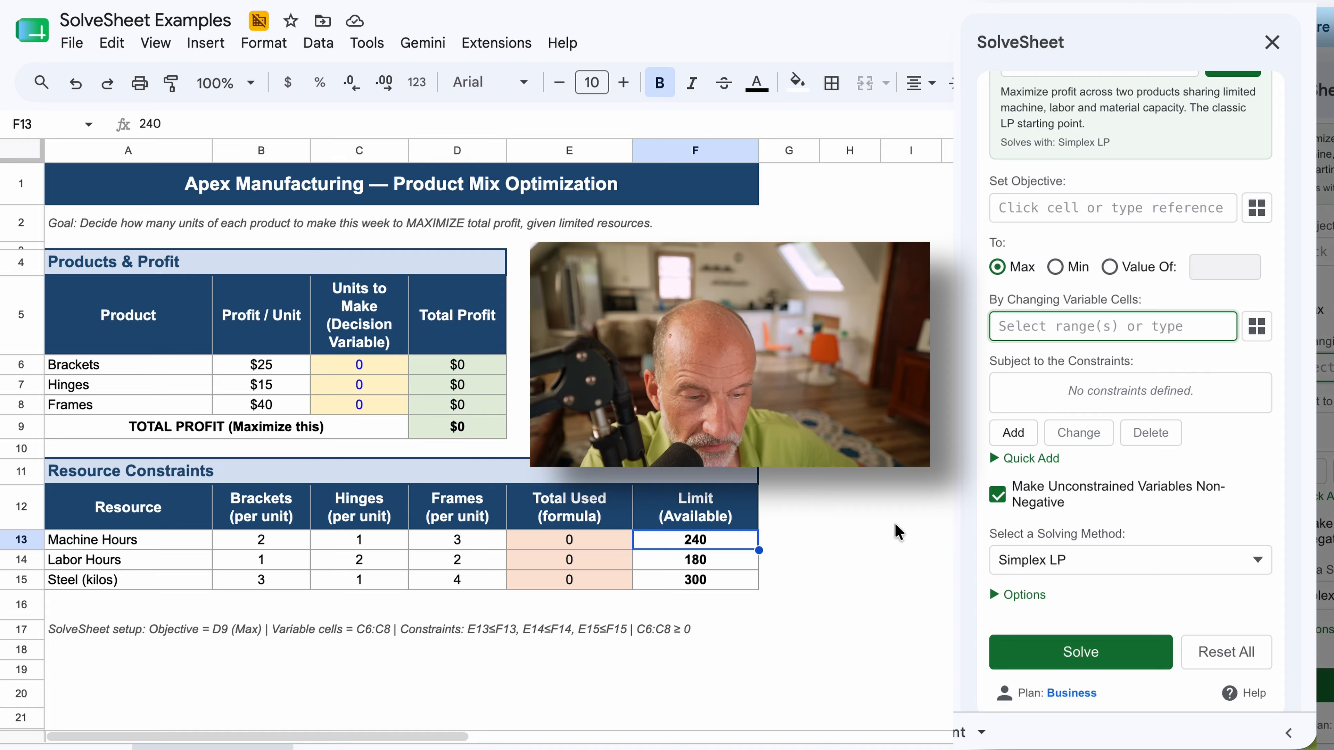
click(671, 546)
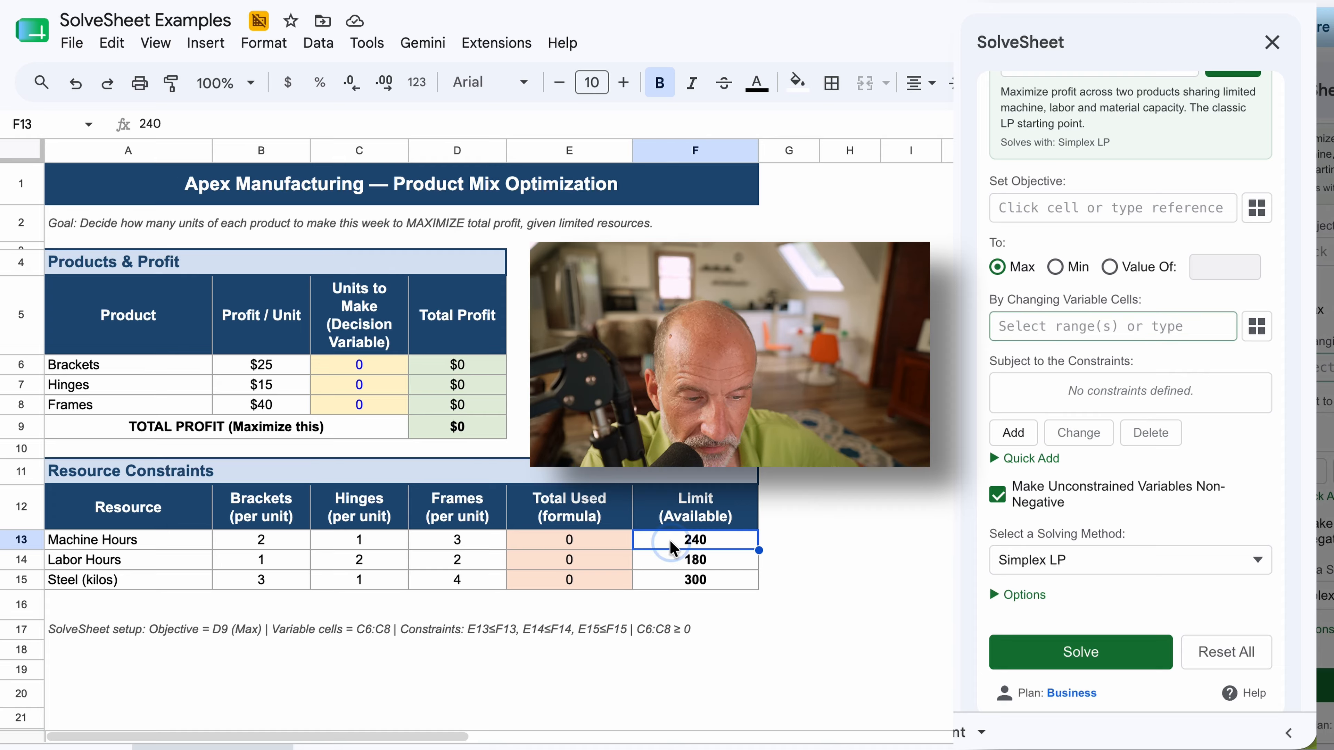
click(674, 561)
click(676, 580)
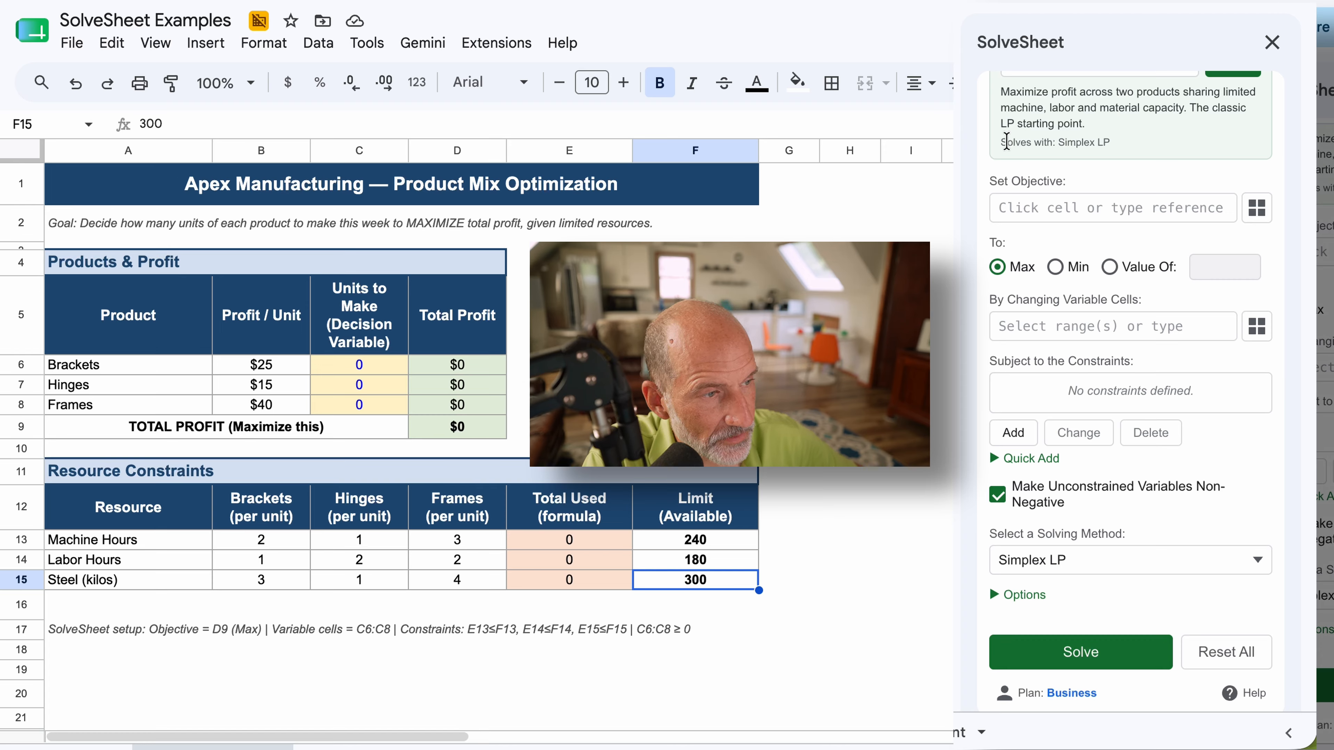
Step: Check the total profit formula in D9 and set the solver objective to 'V1 - Product Mix'!D9
click(1044, 209)
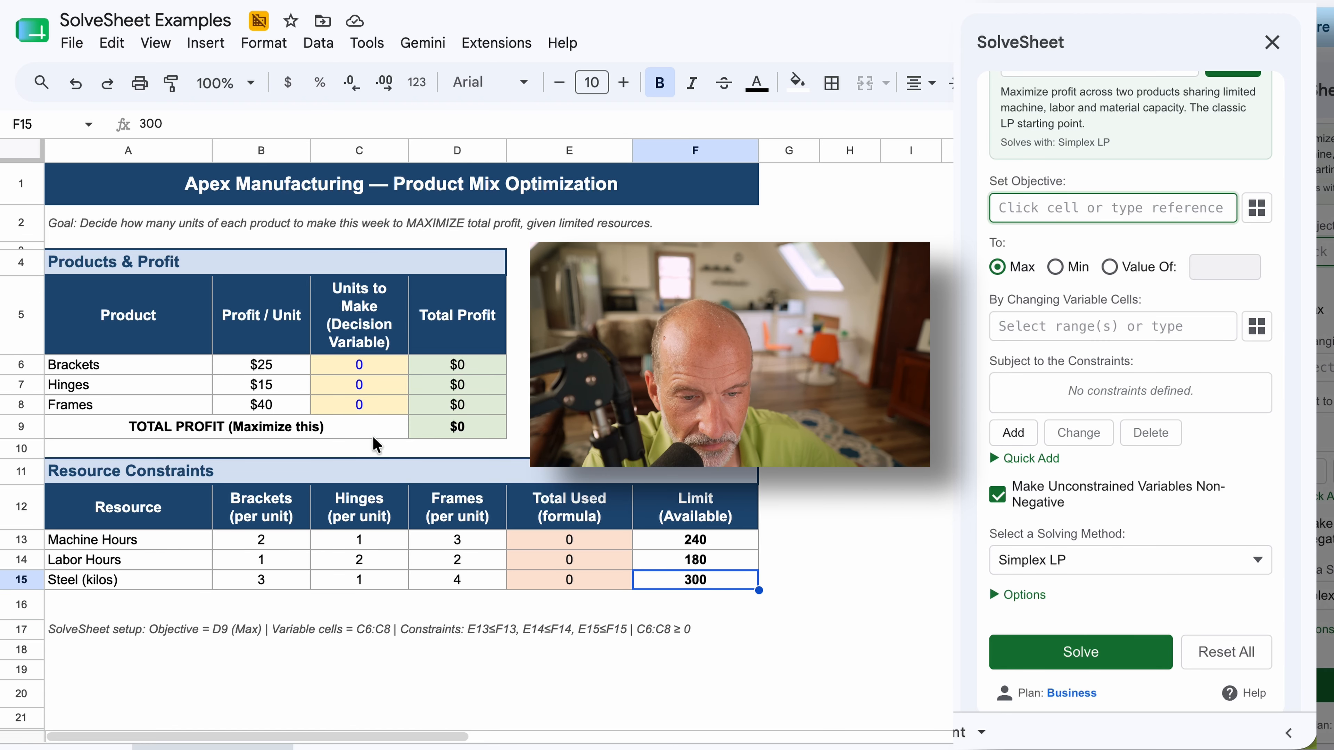
click(444, 440)
double_click(442, 435)
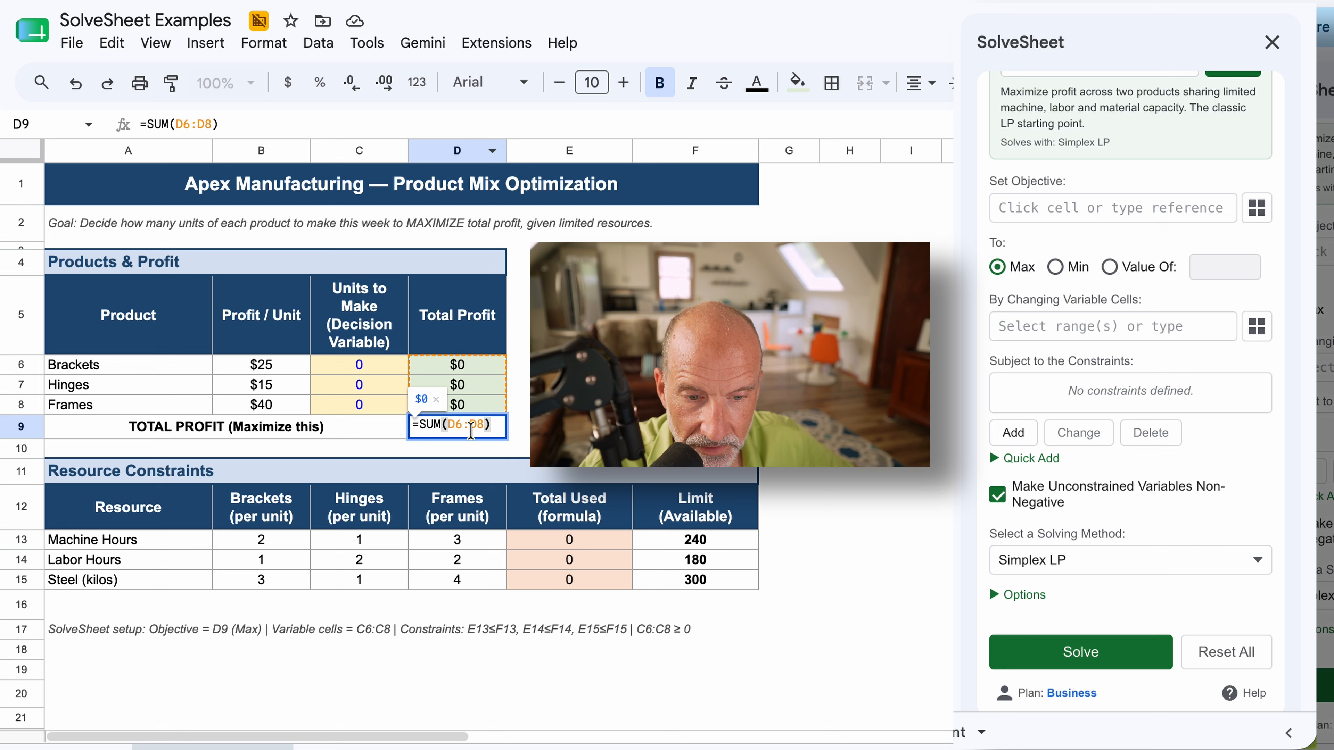
key(Escape)
click(1079, 209)
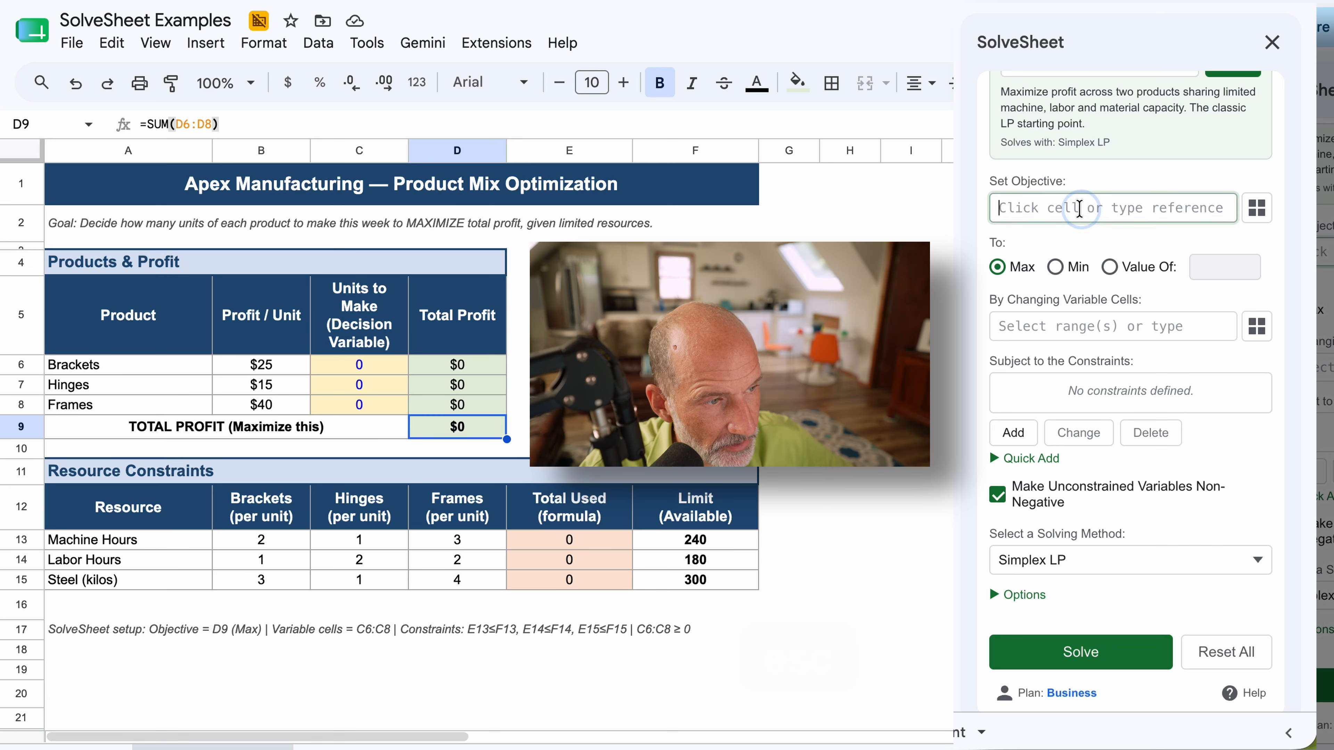
text(D)
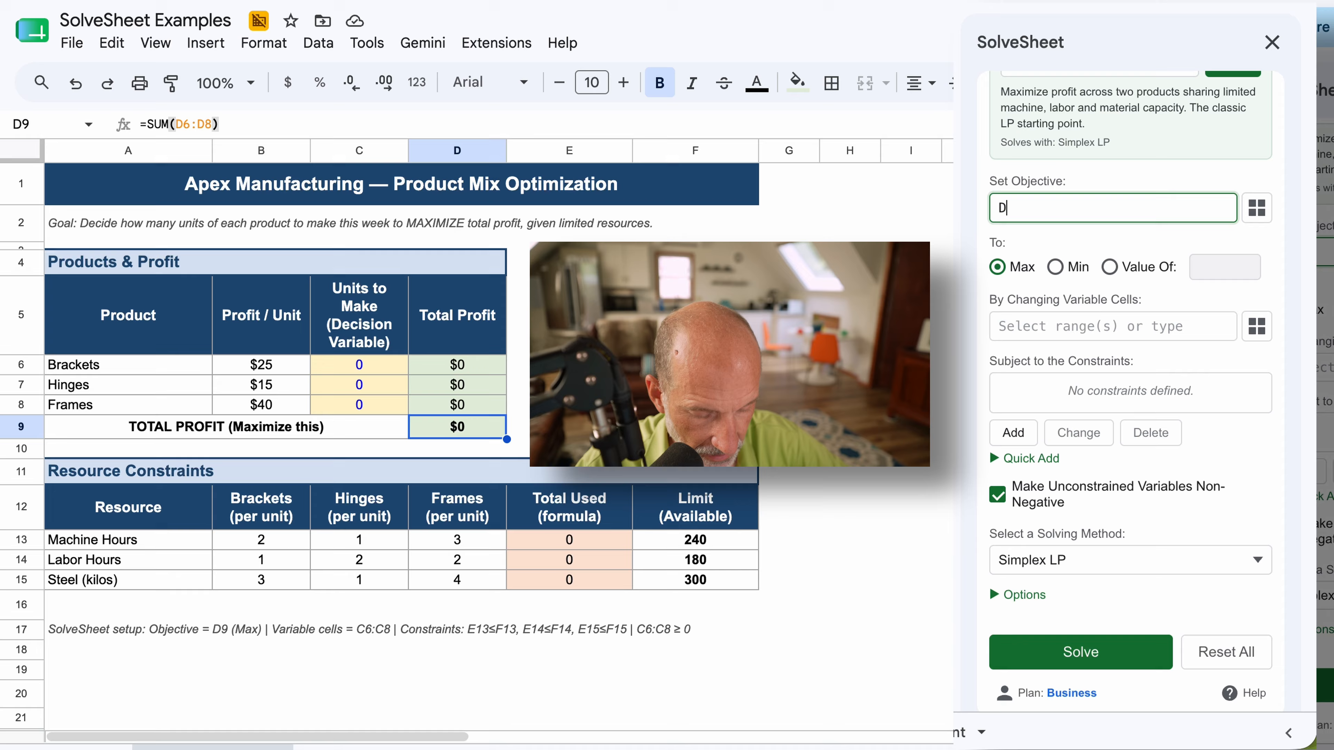
text(9)
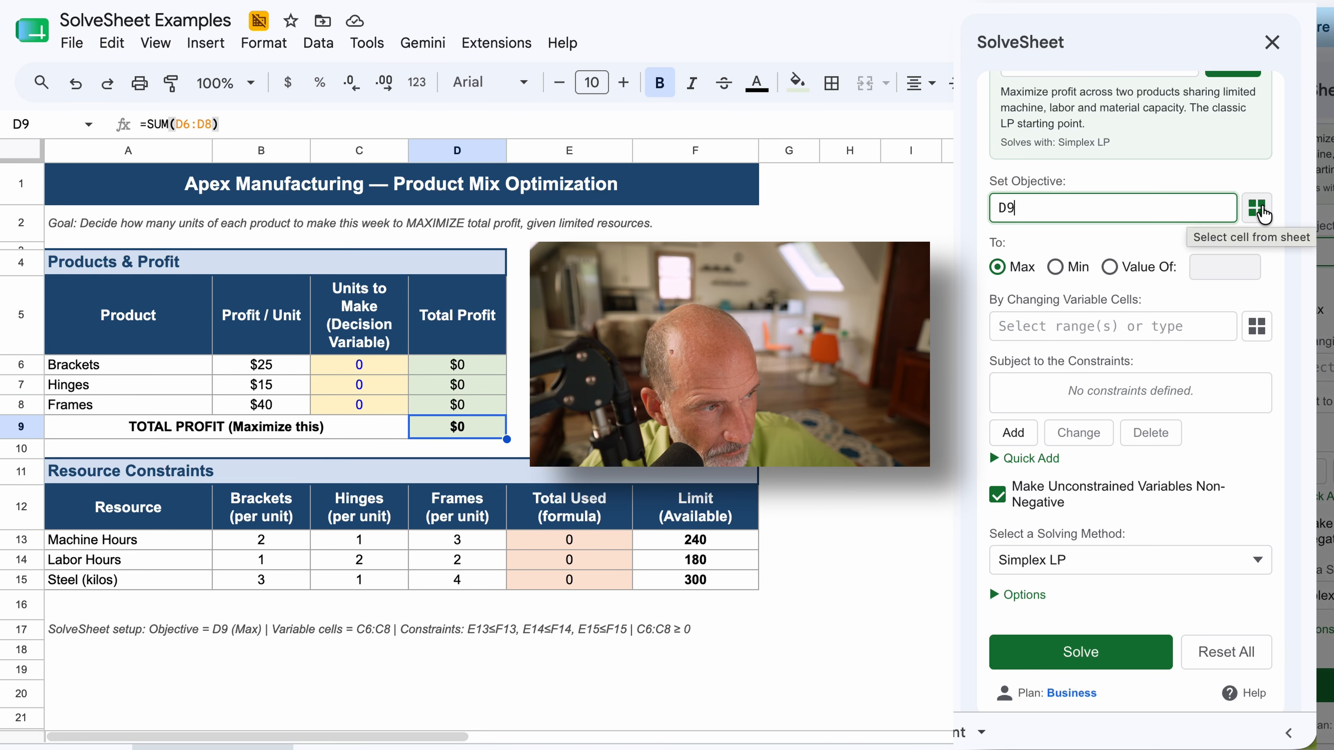
click(1262, 212)
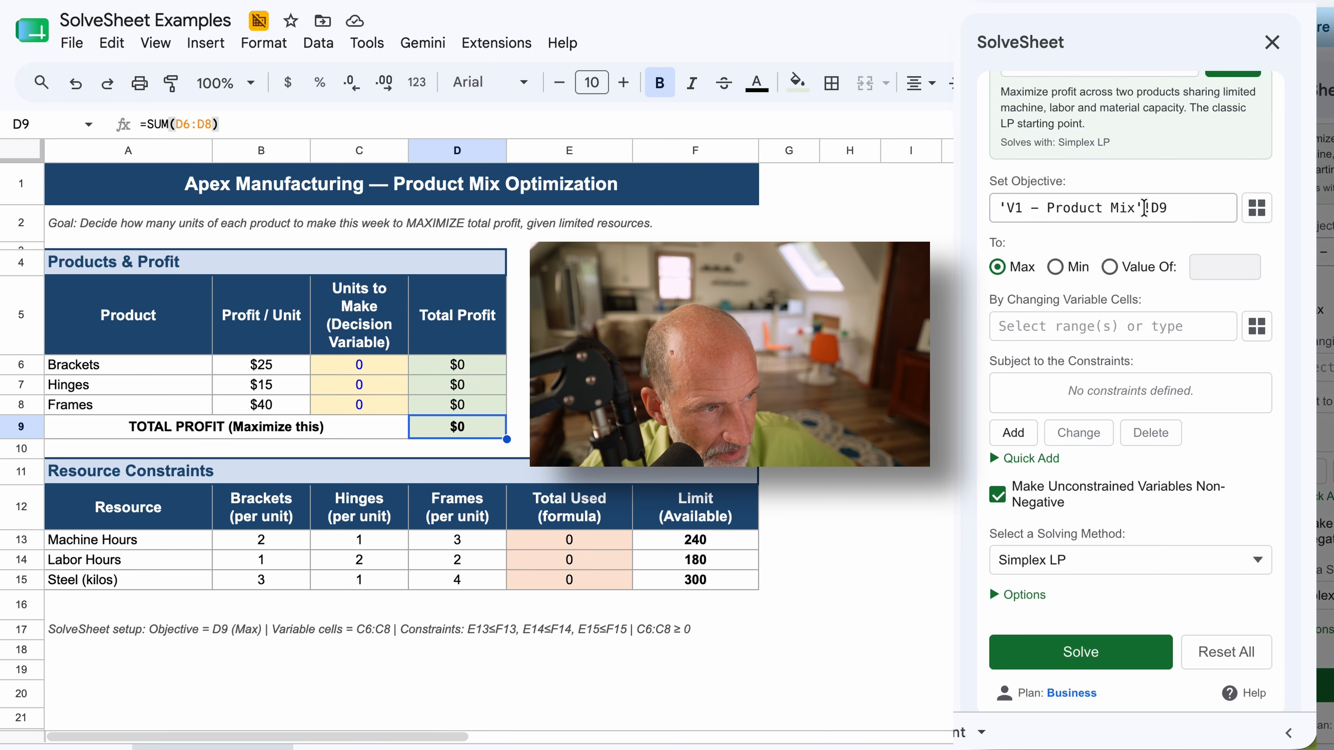
Step: Check the sheet name and the cell reference in the solver's objective
double_click(1158, 207)
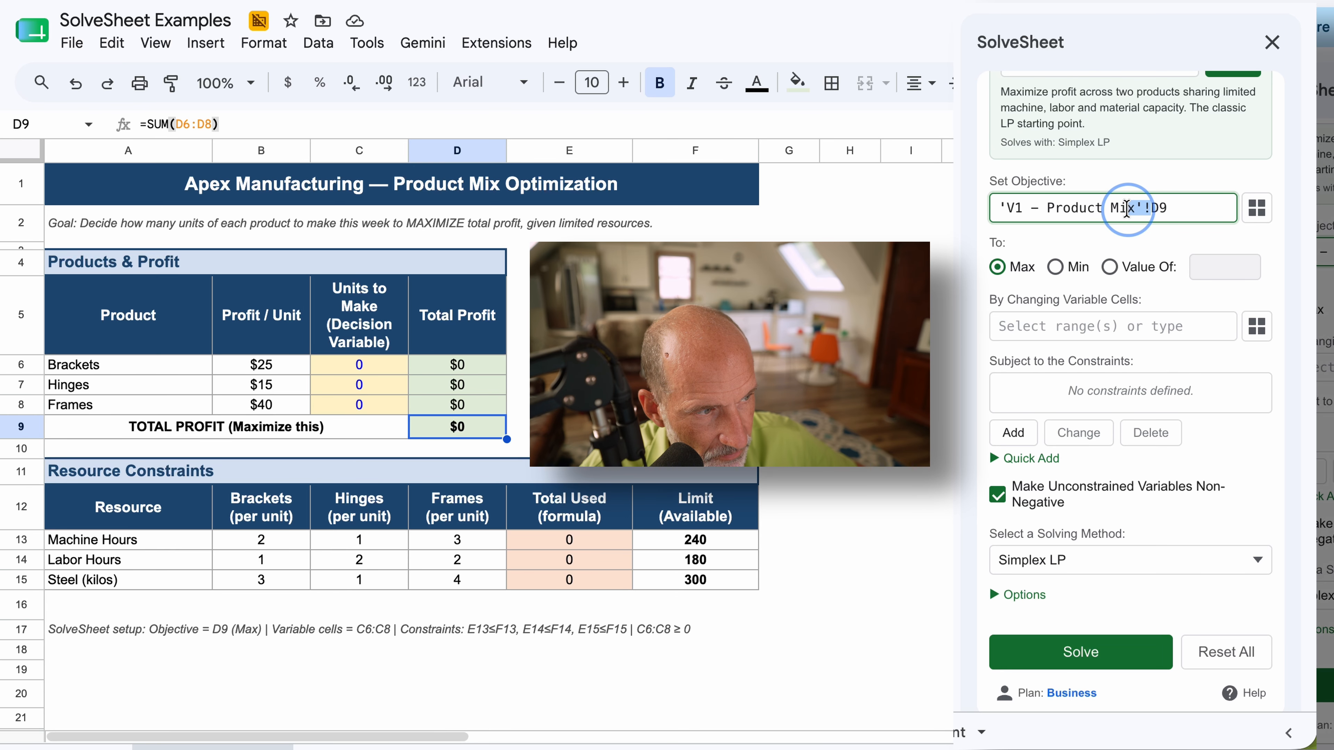
shift+click(998, 214)
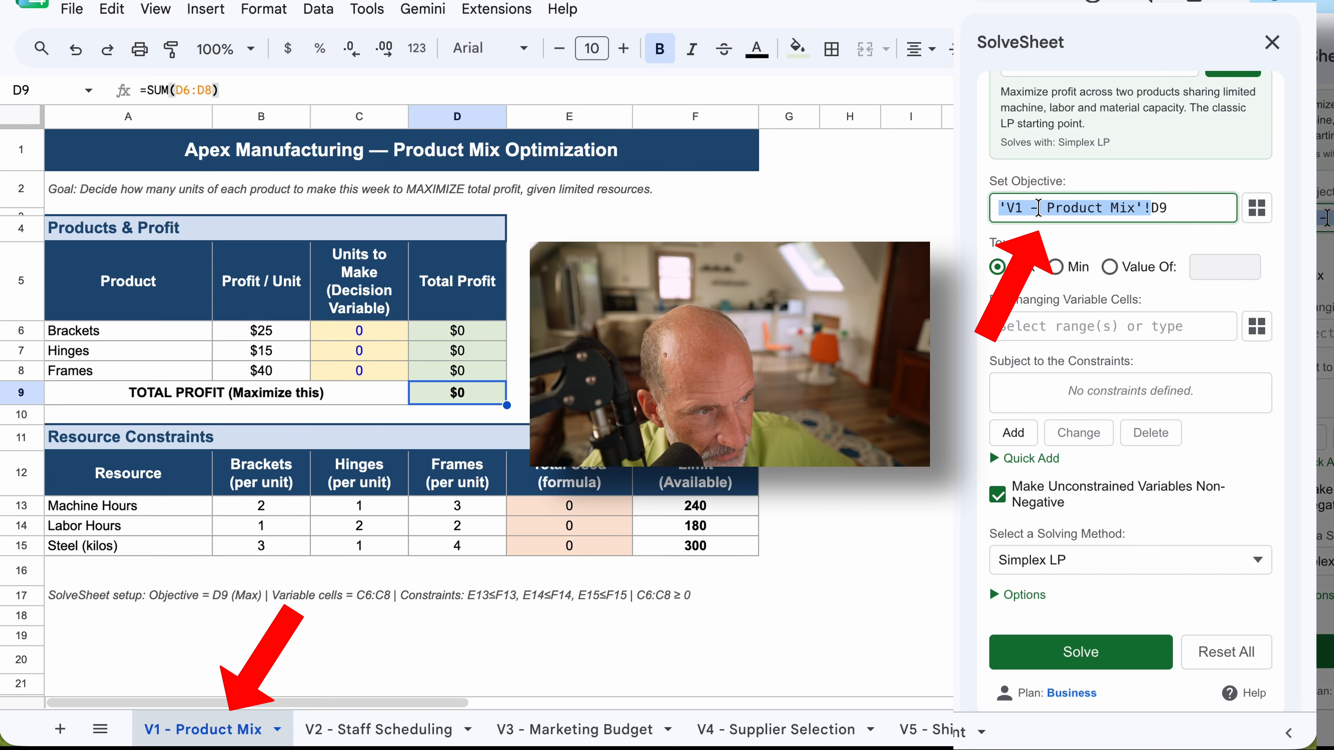
click(1042, 208)
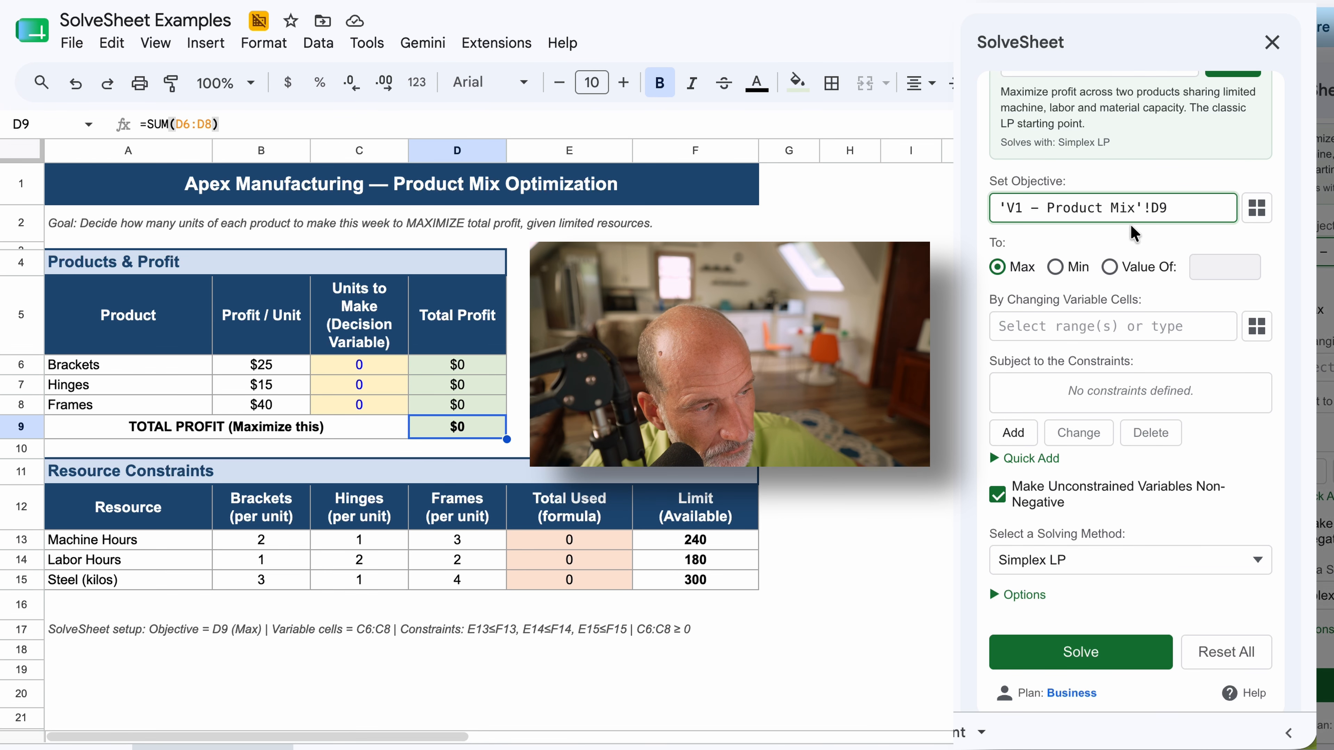
click(1159, 202)
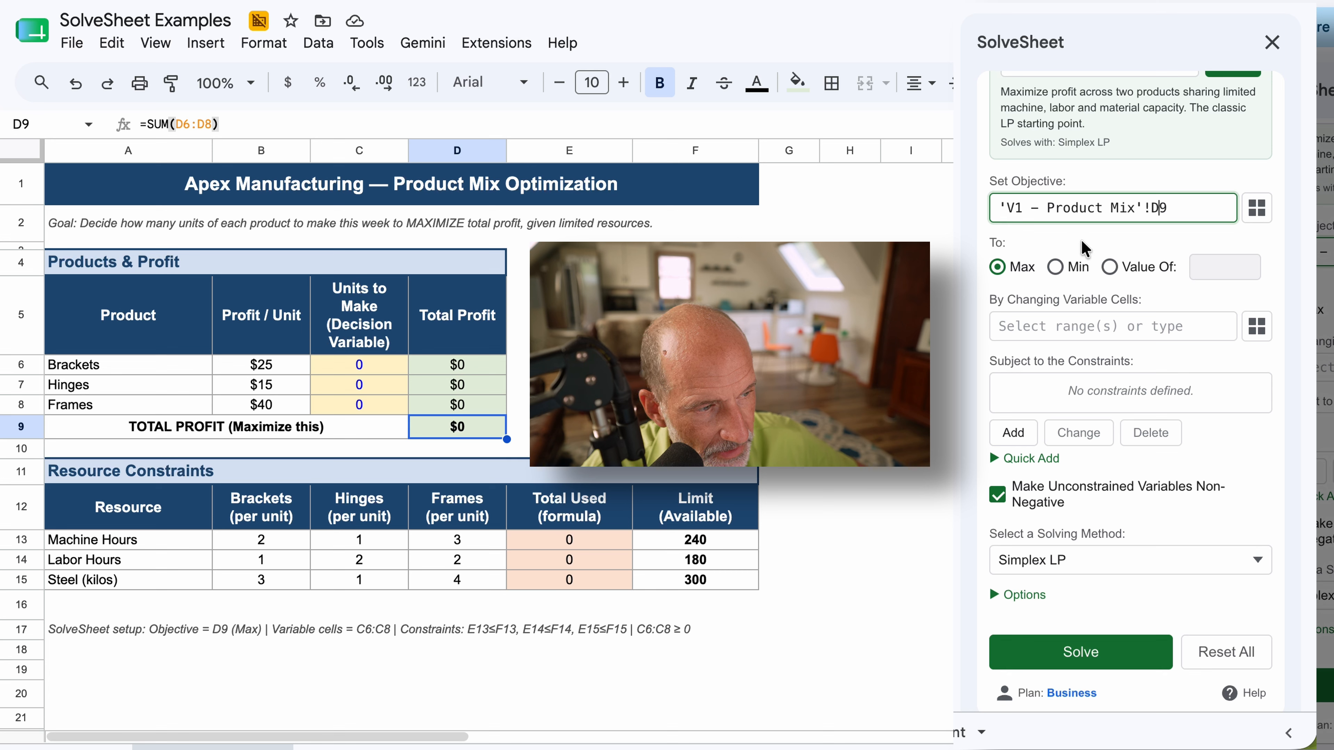
Step: Set the solver's changing variable cells to the units-to-make range C6:C8
click(1062, 323)
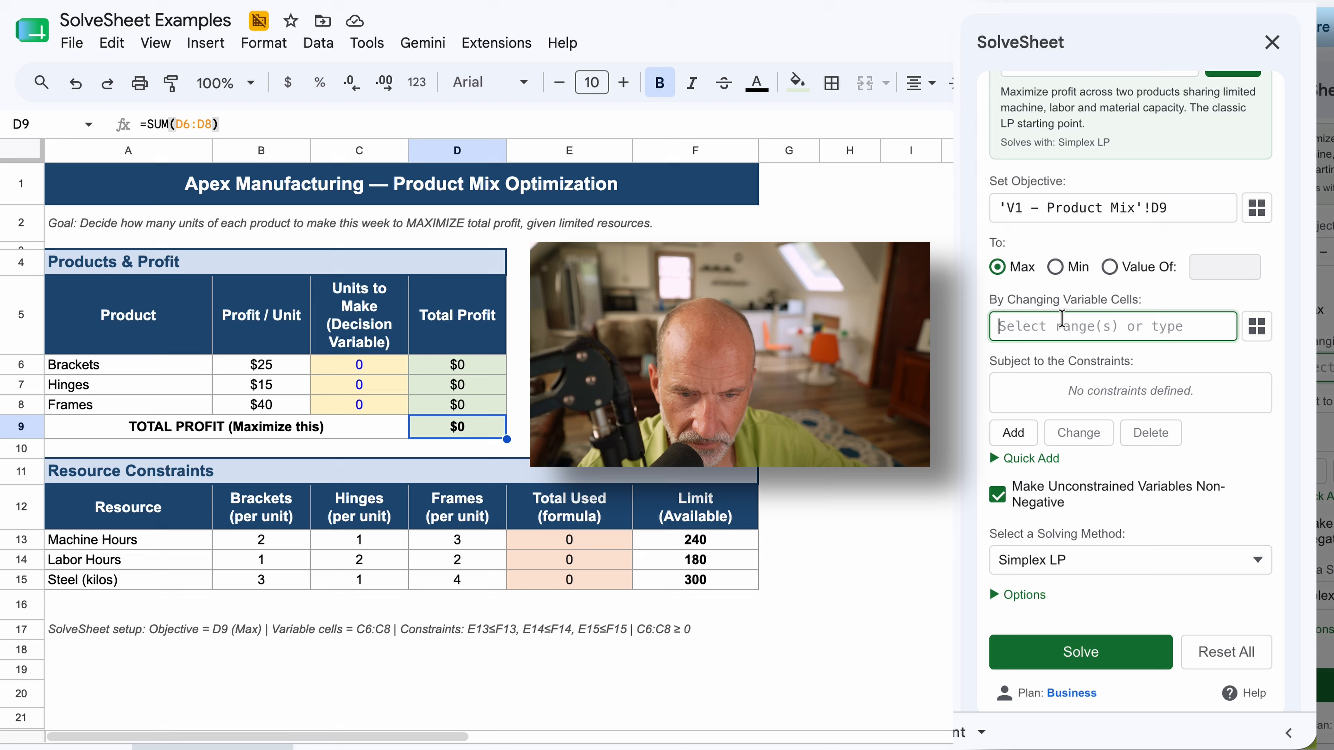
click(396, 360)
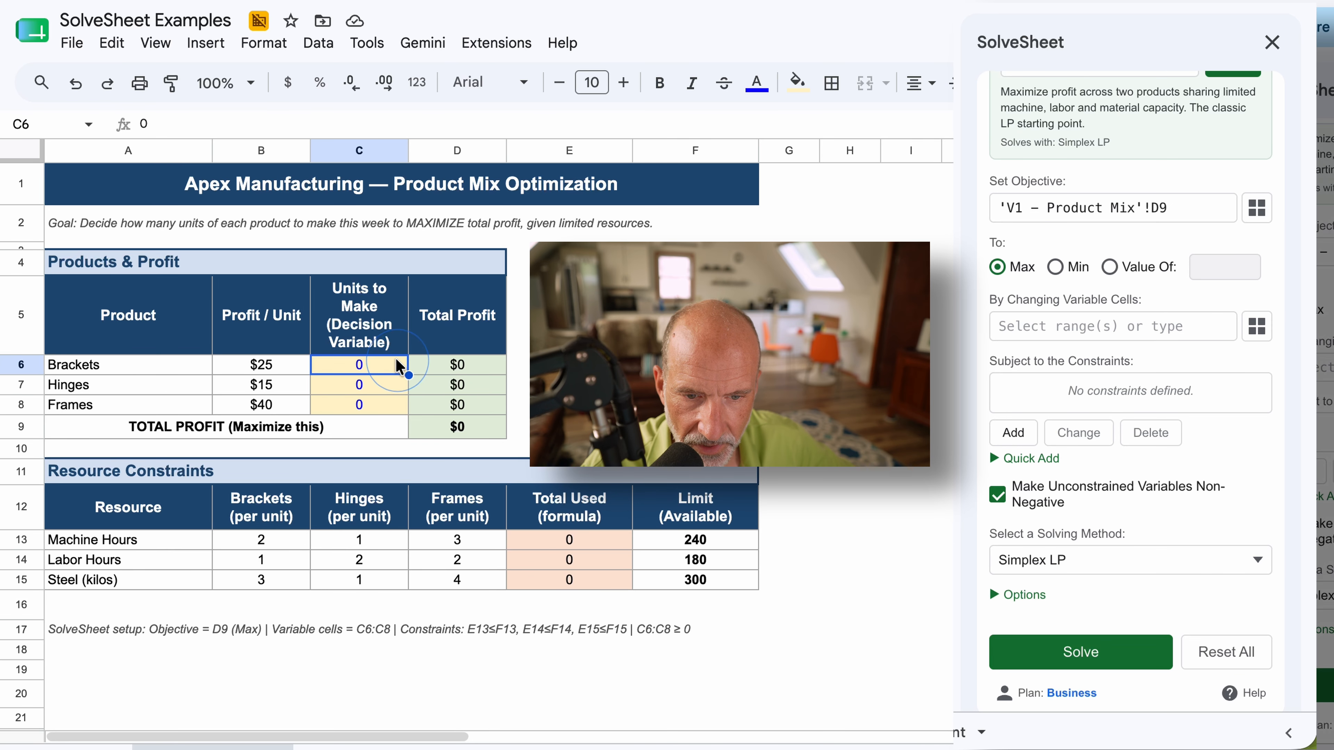
click(396, 391)
click(391, 404)
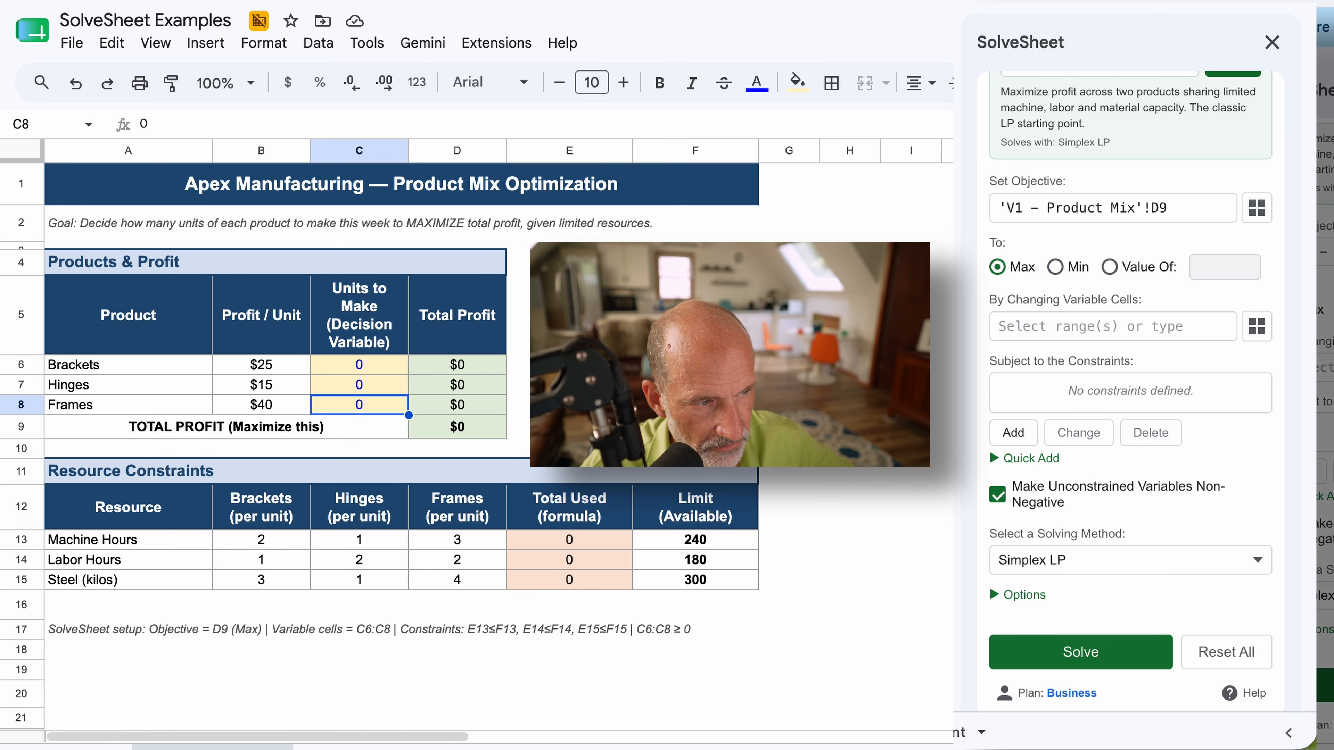
click(1058, 331)
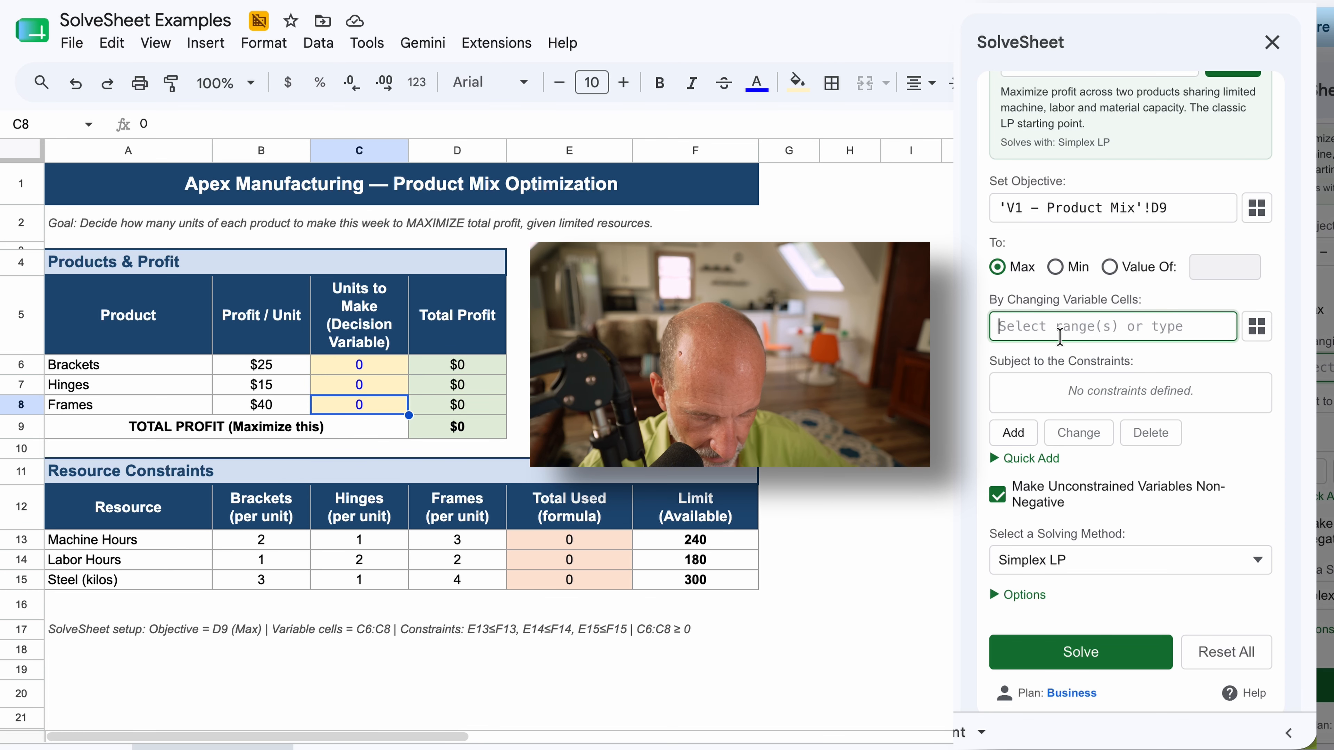
text(C)
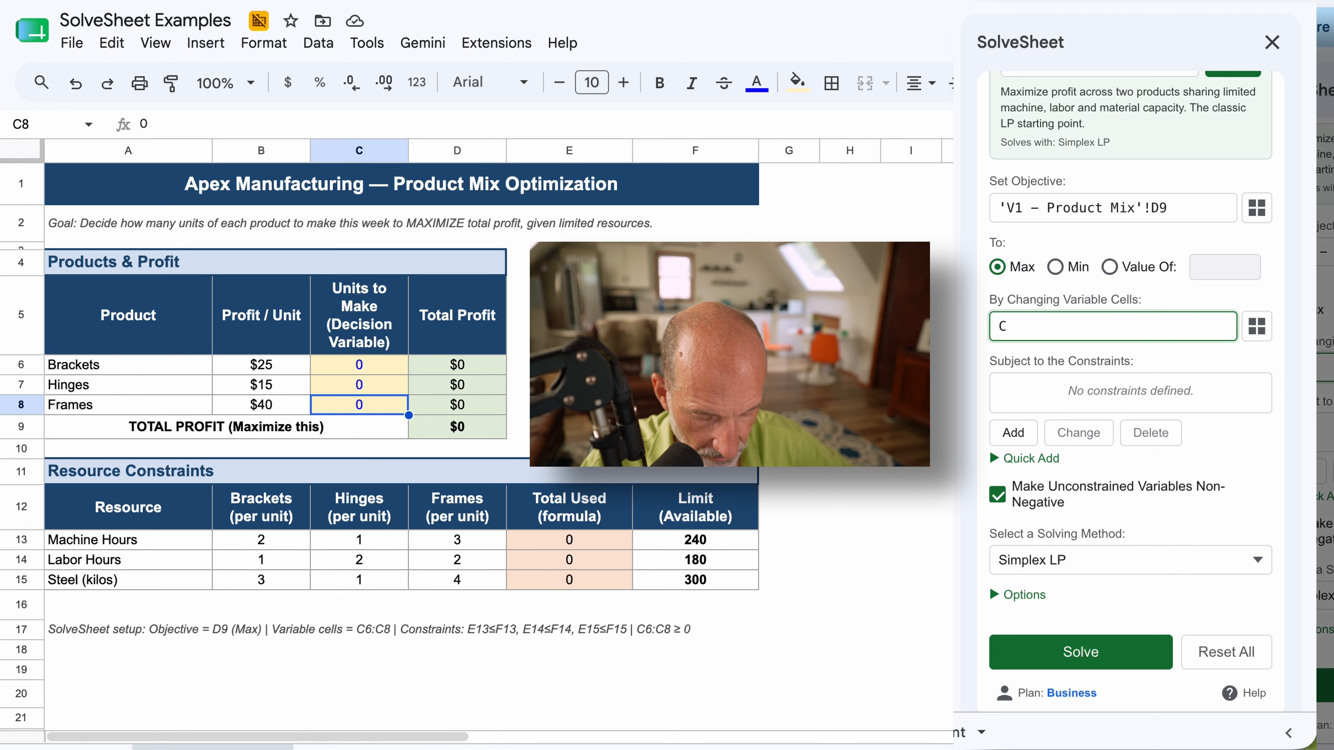
text(6:)
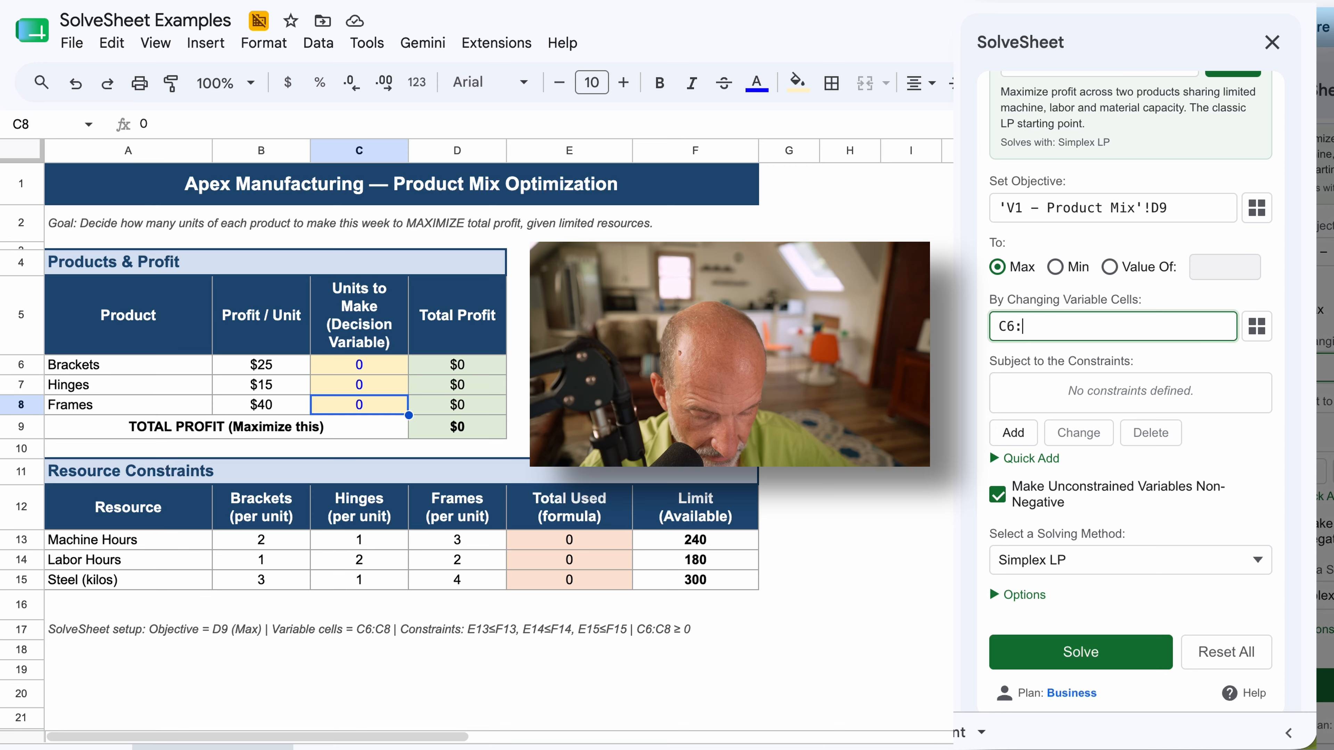
text(C8)
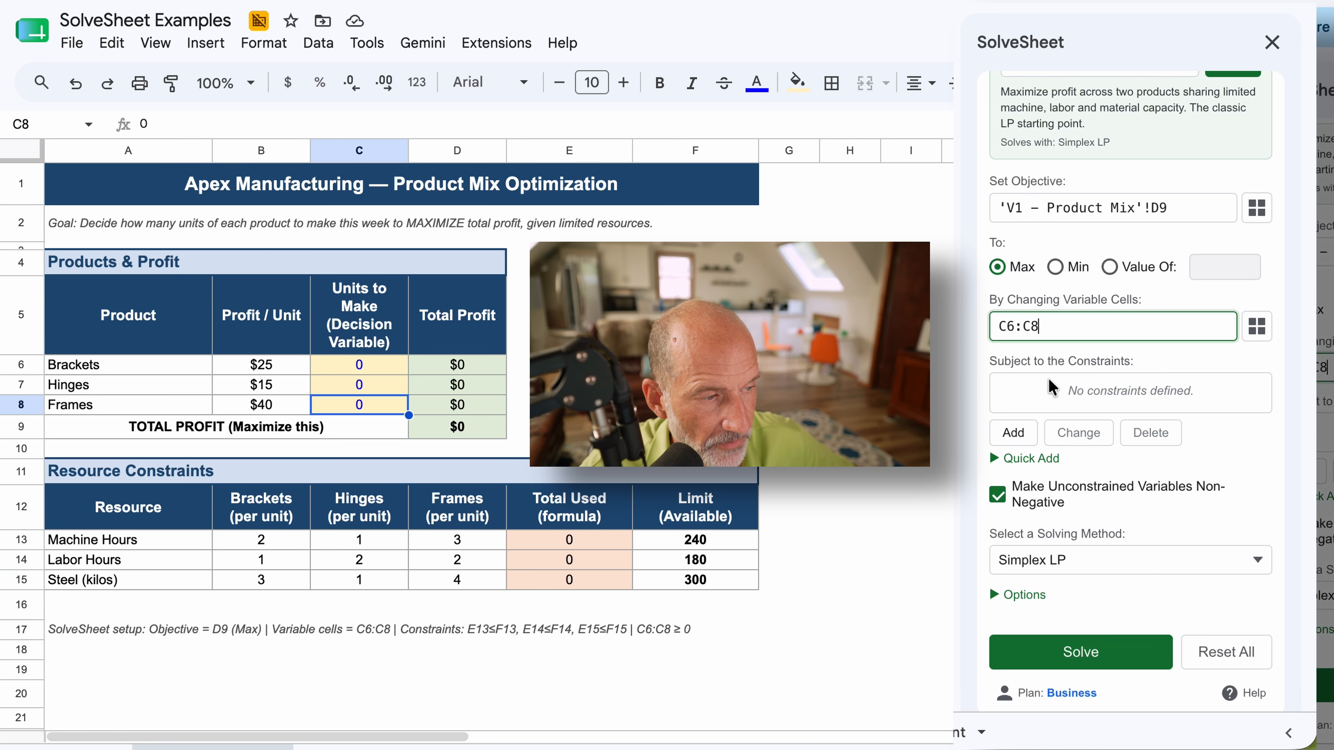
click(1064, 388)
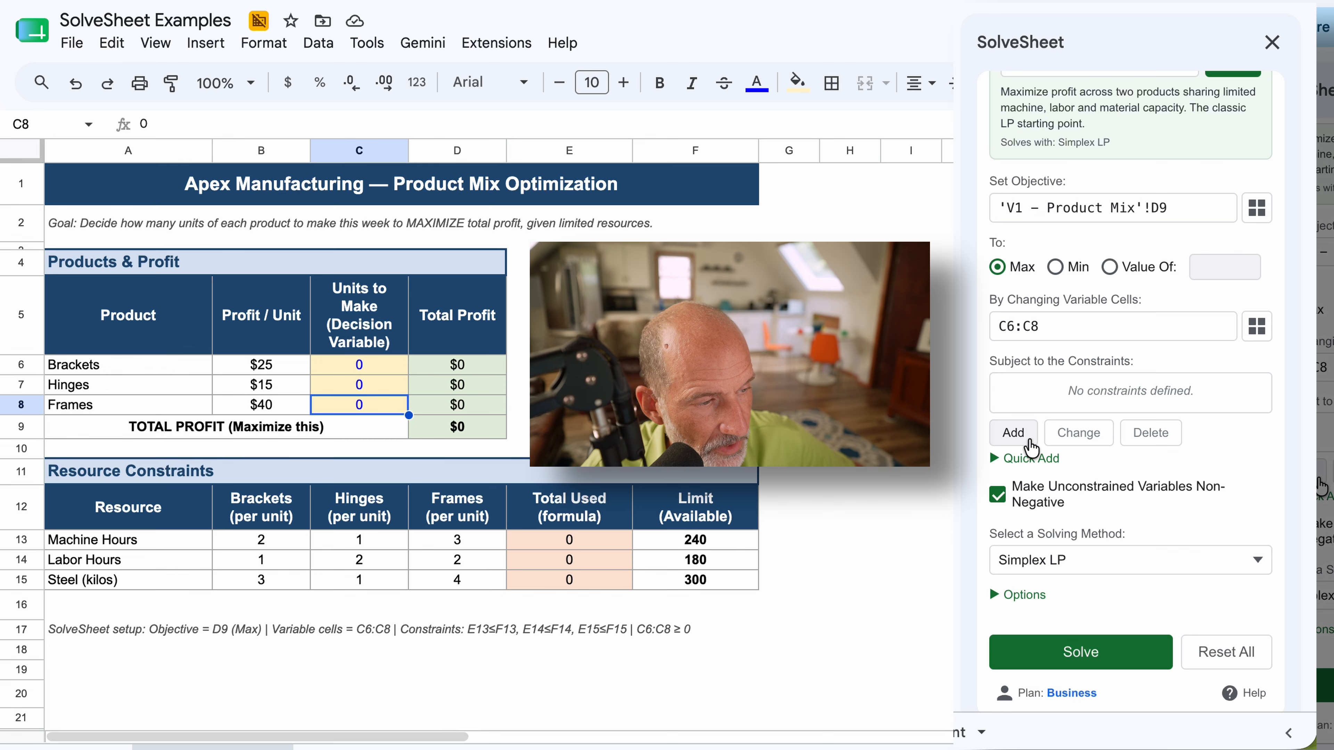
click(1022, 460)
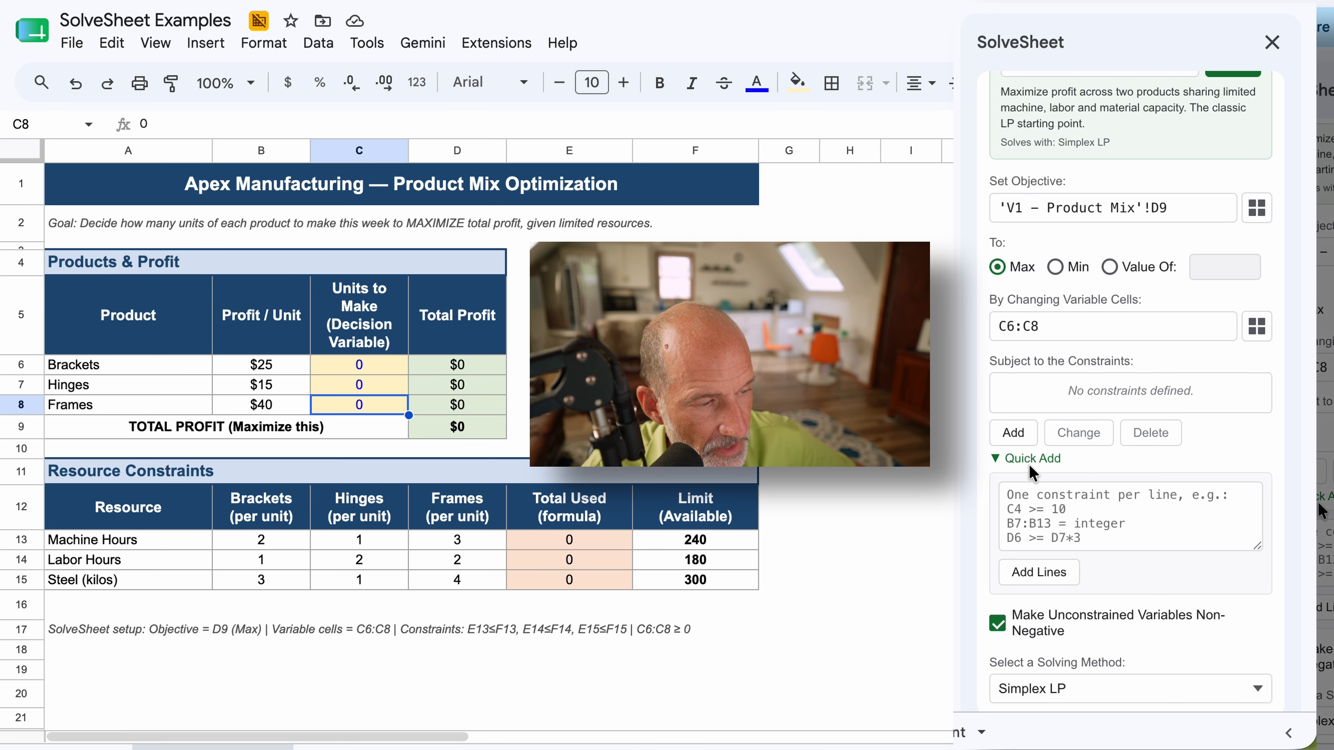
click(1030, 461)
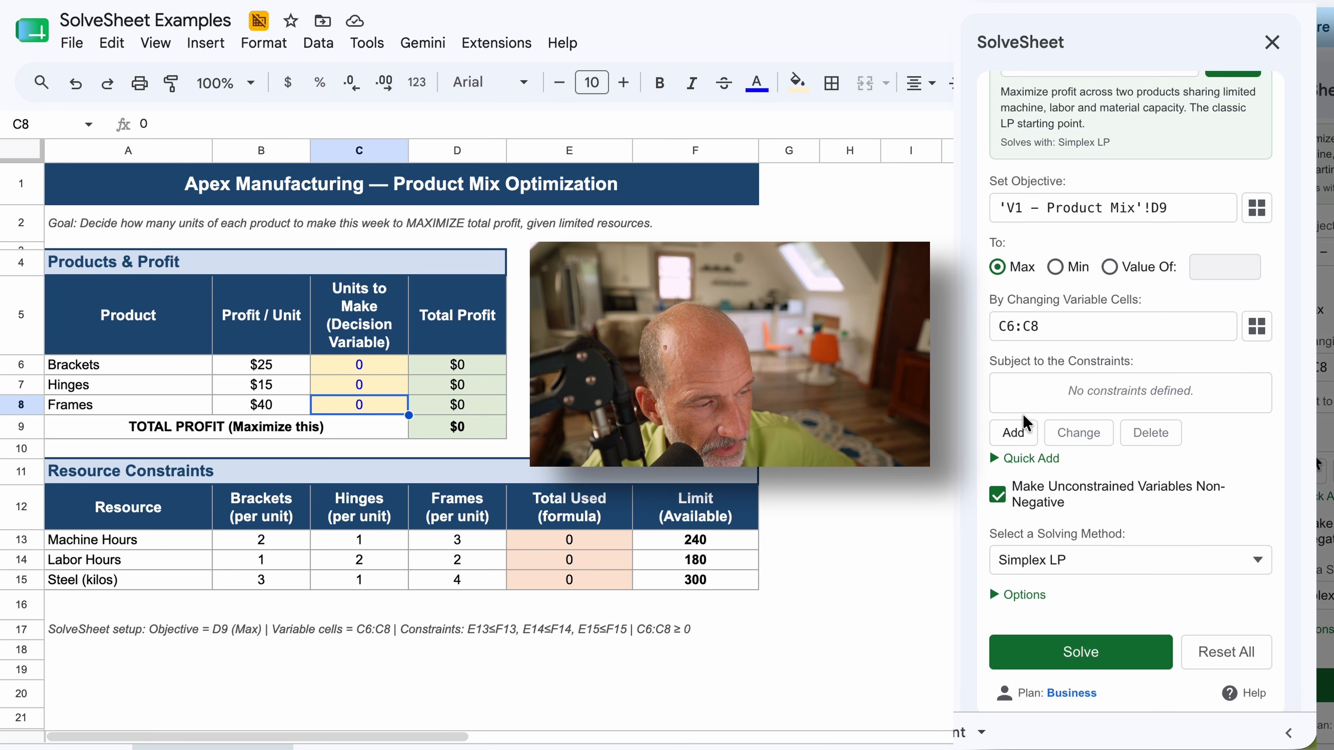
Step: Add the machine hours constraint E13 <= F13 to the solver model
click(1014, 432)
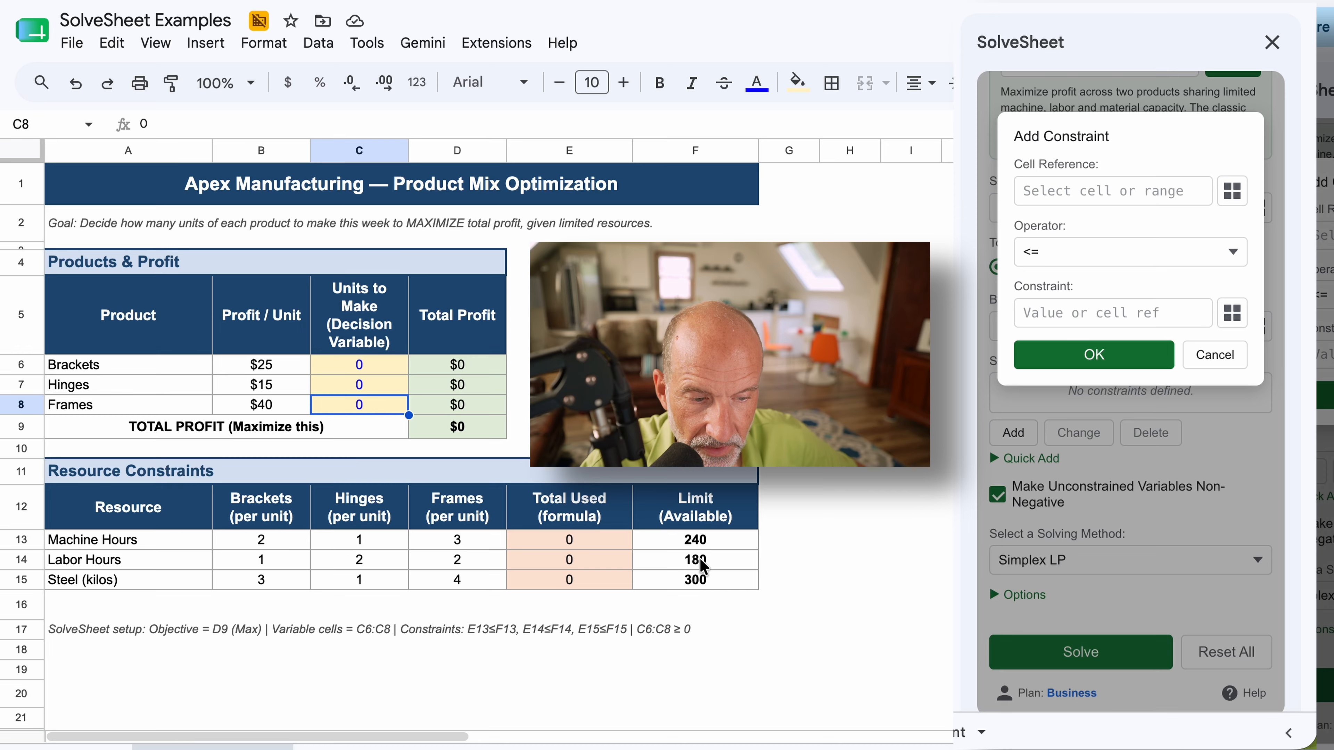
click(1132, 198)
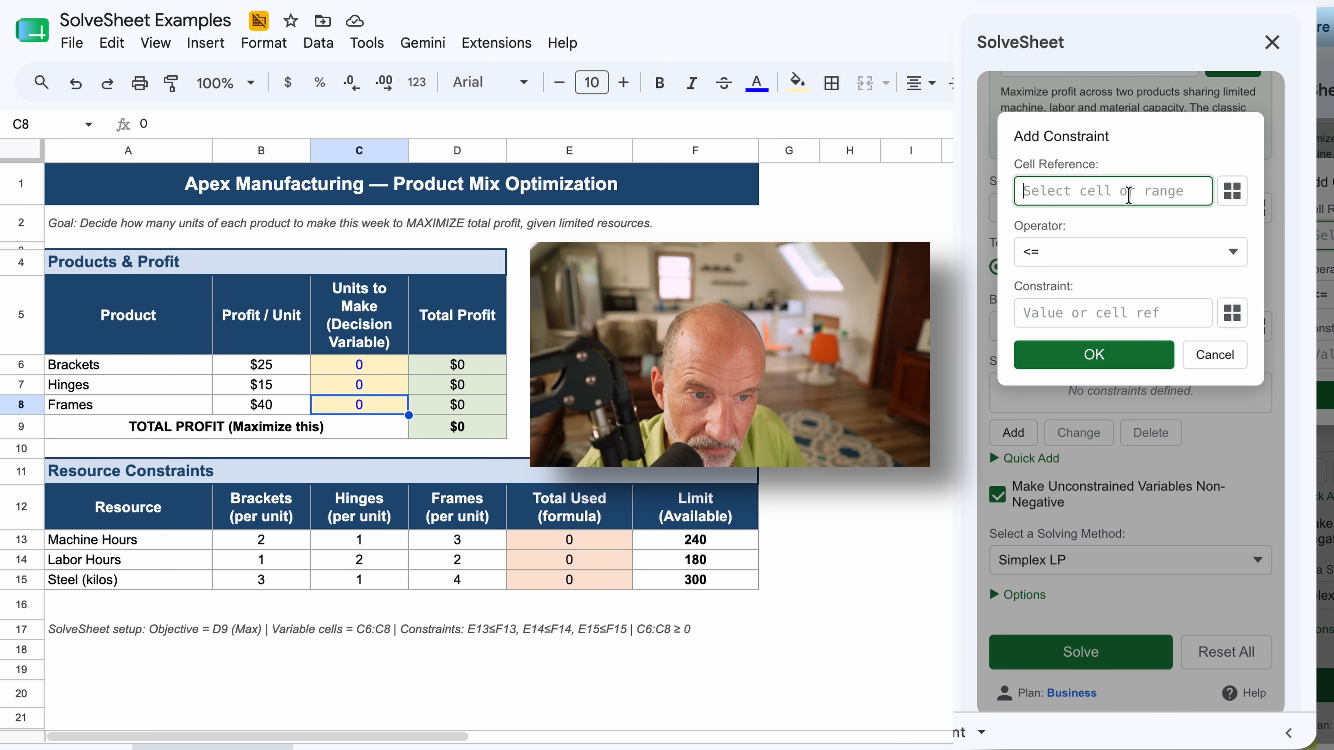
text(E13)
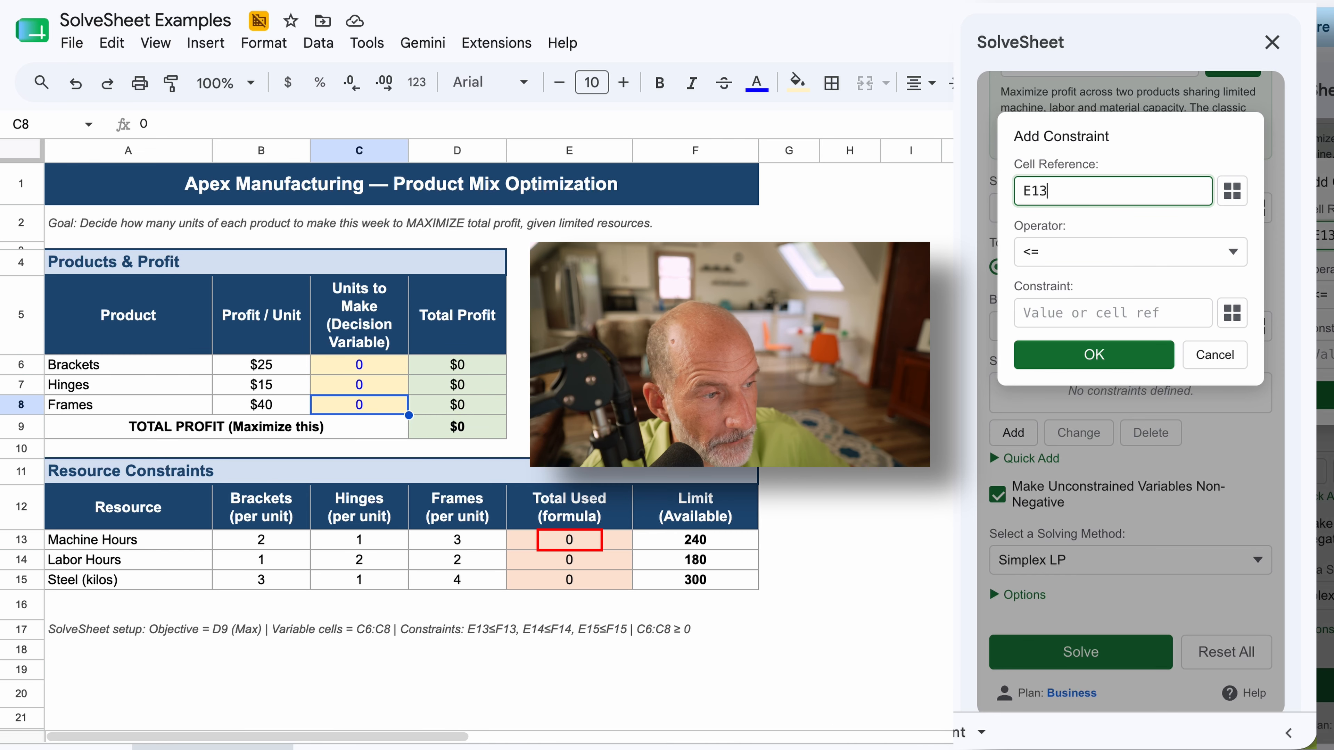
click(1051, 312)
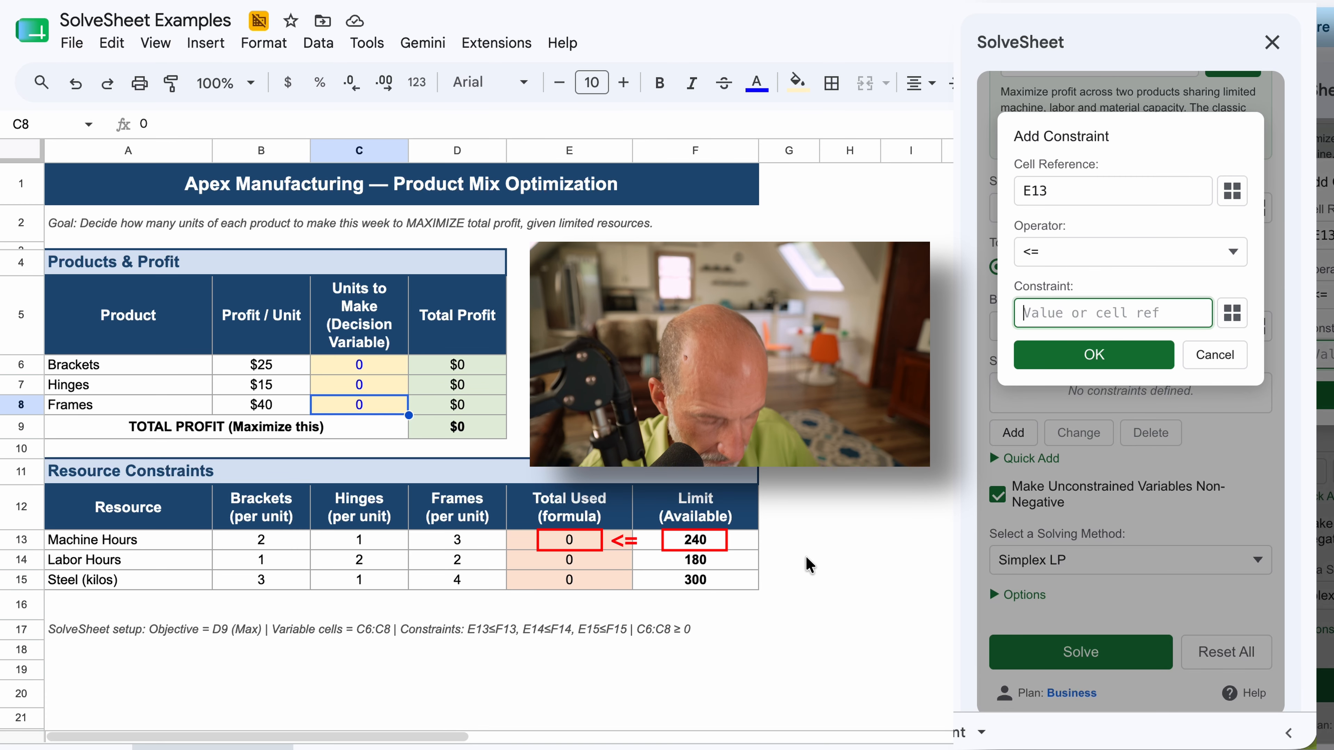
text(F13)
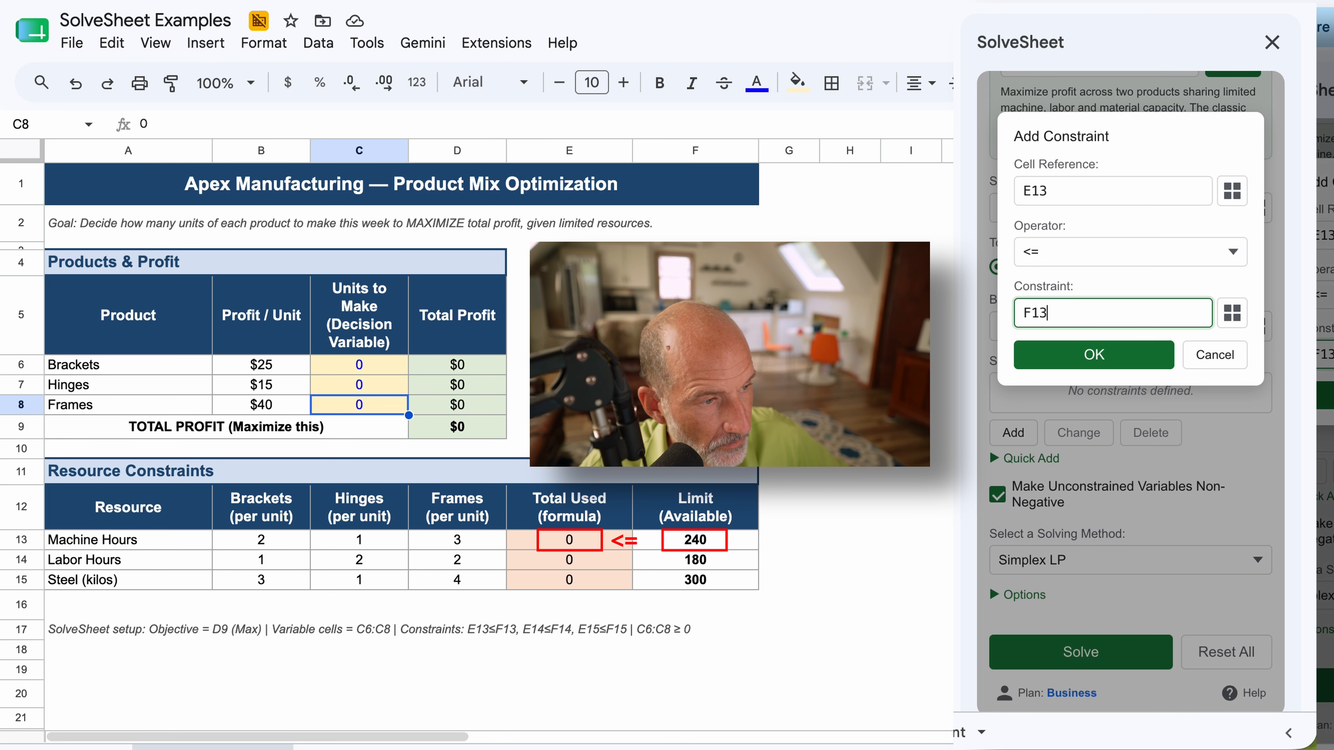
click(1071, 341)
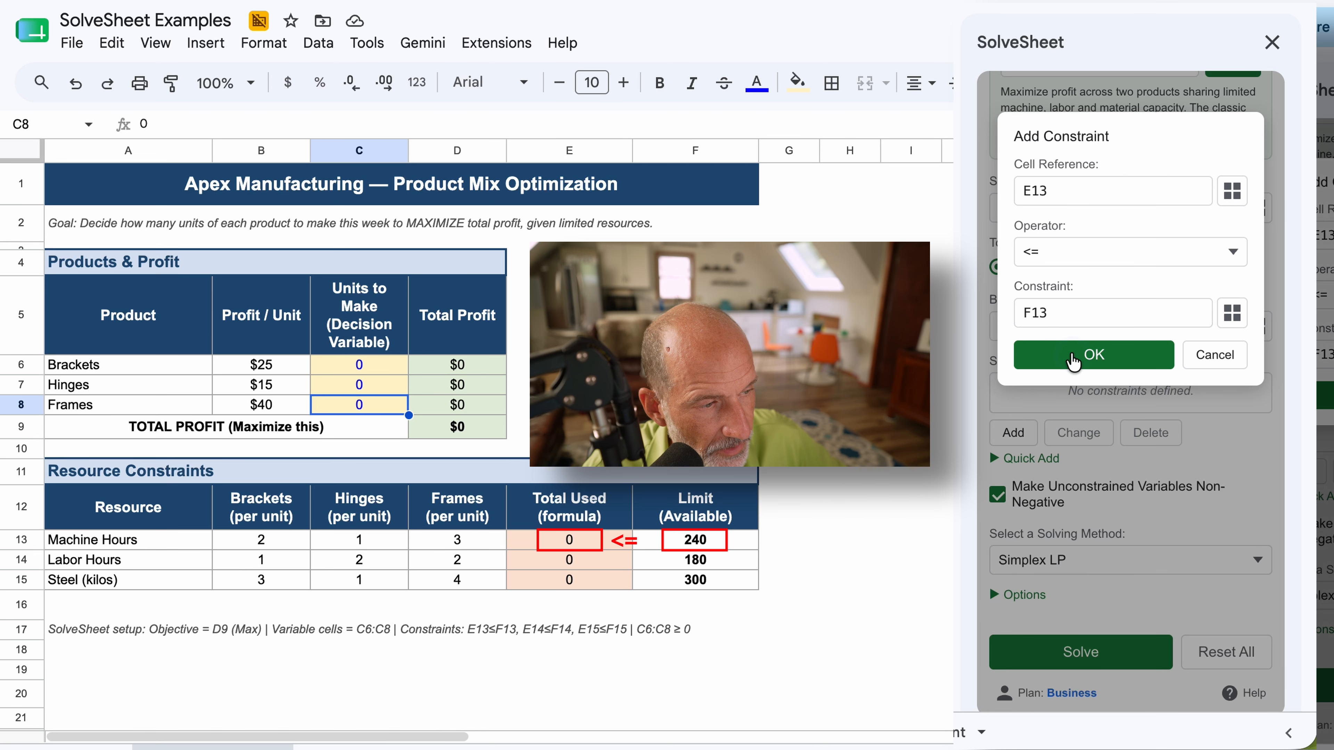
Step: Add the labor hours constraint E14 <= F14 to the solver model
click(1024, 433)
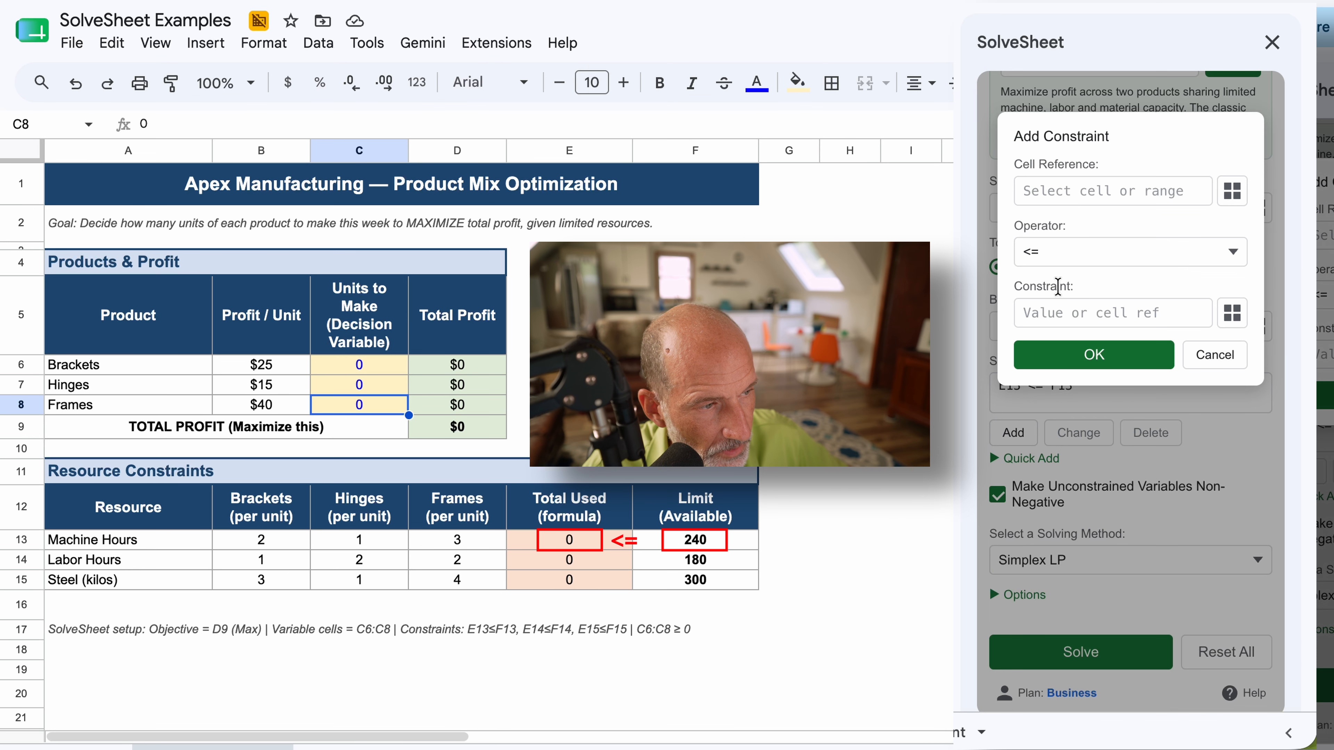
click(1079, 178)
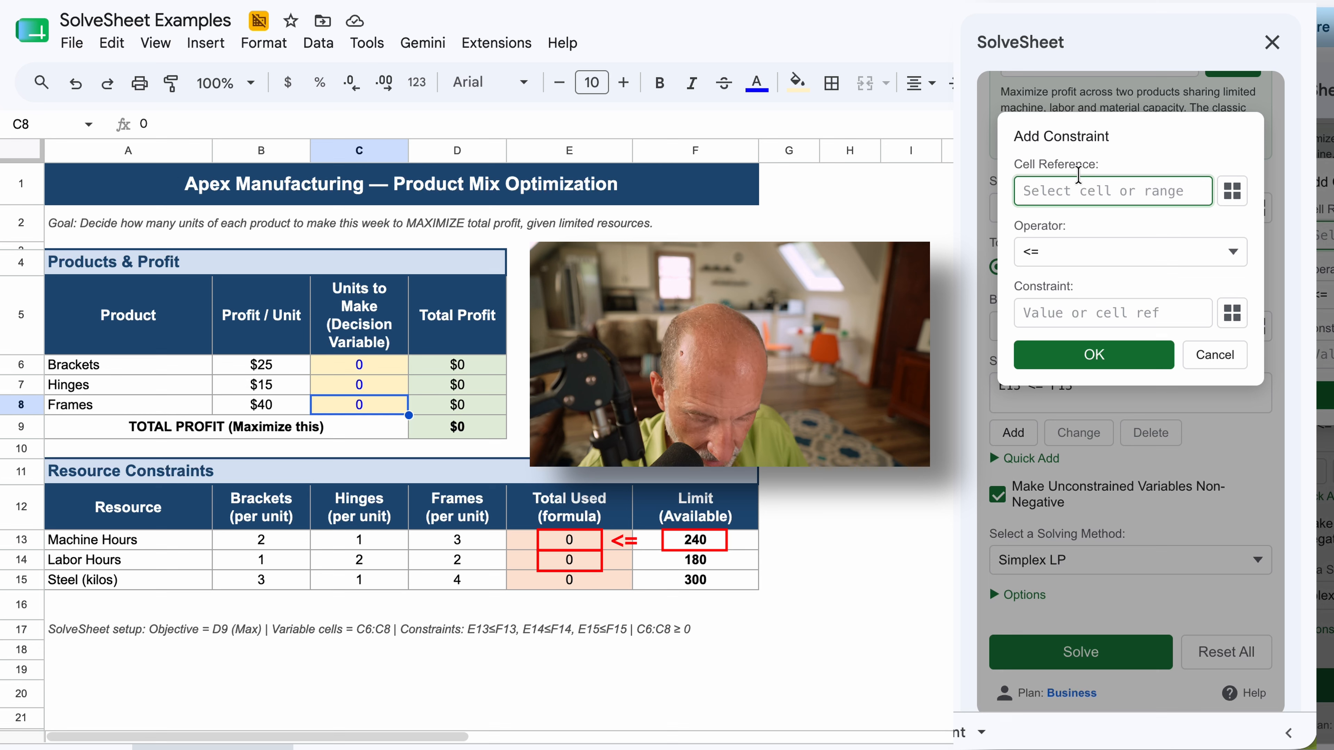
text(E14)
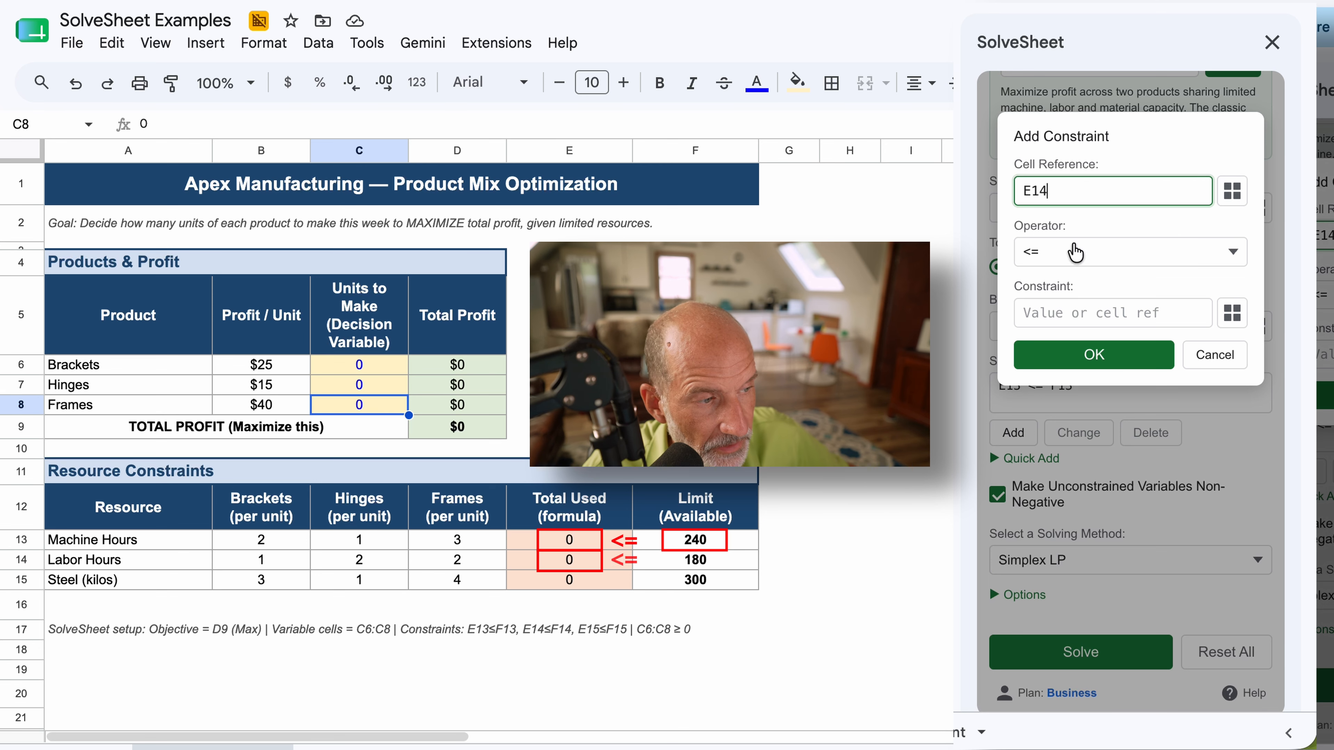
click(1064, 311)
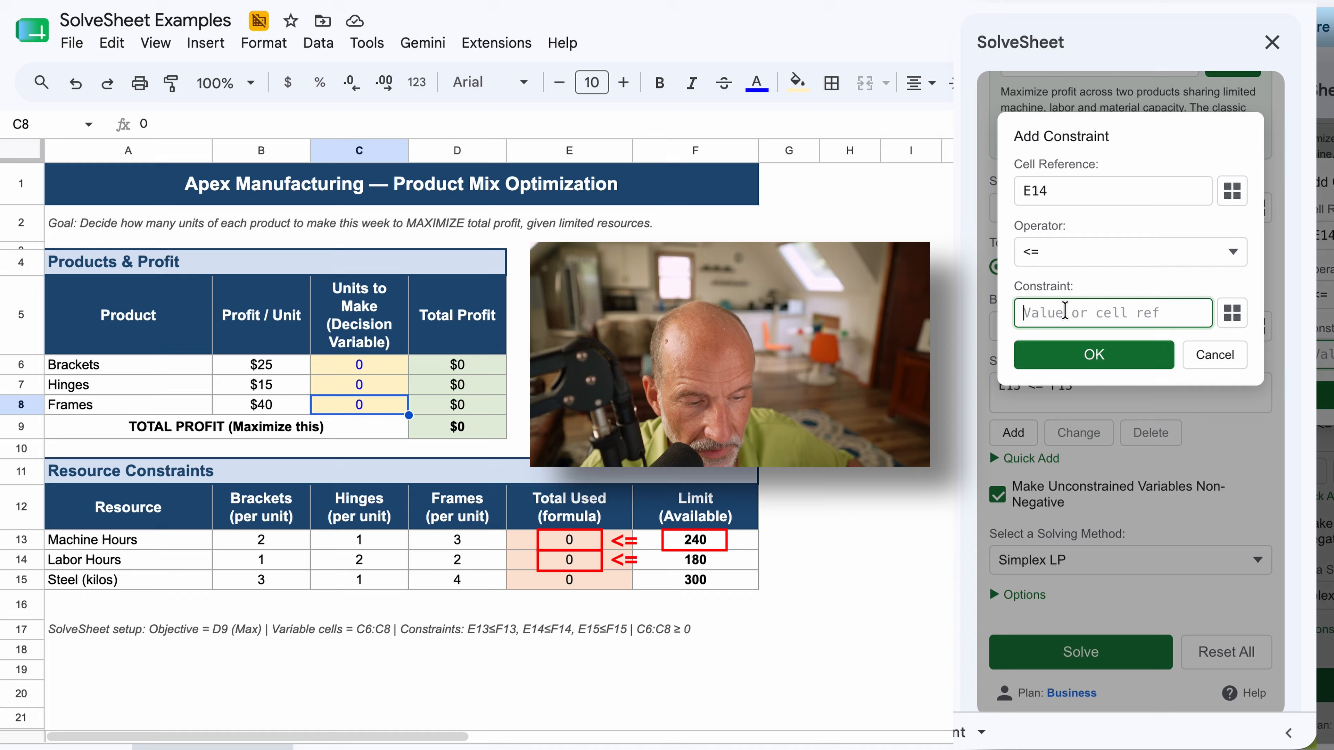
text(F14)
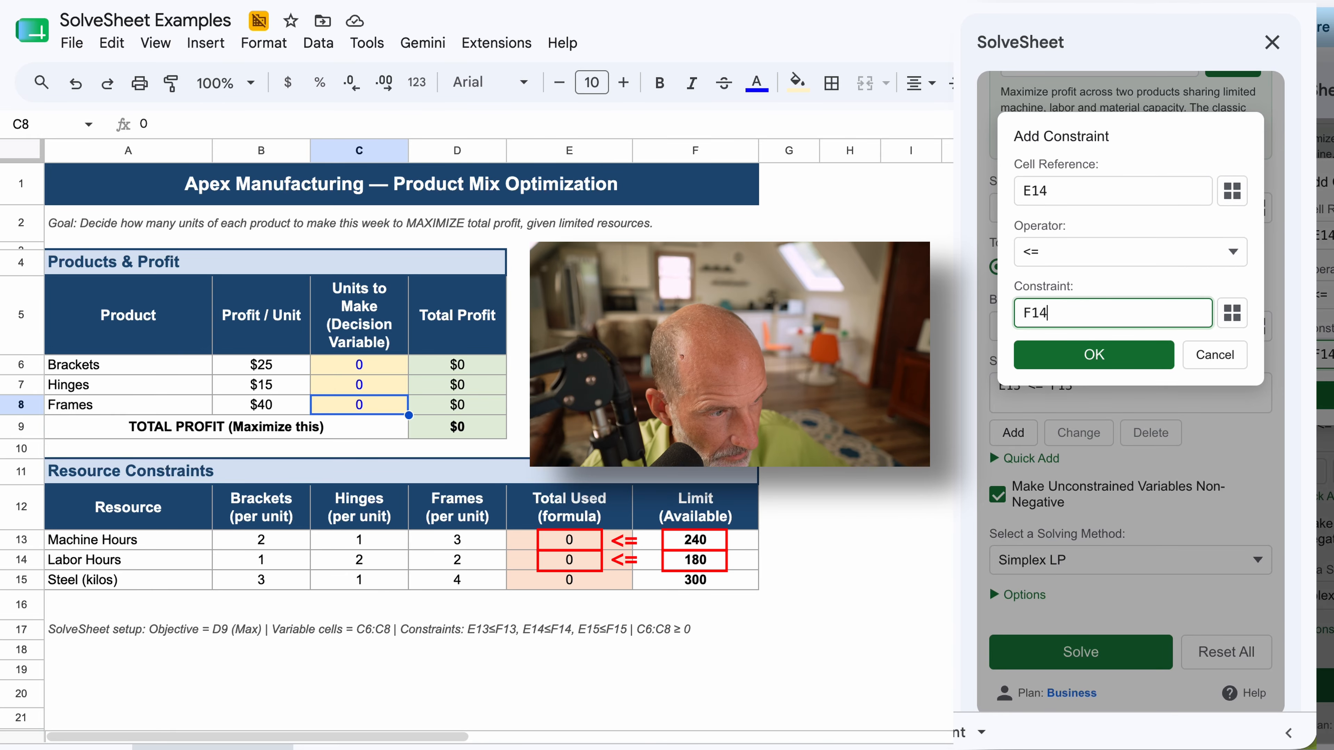
click(1102, 368)
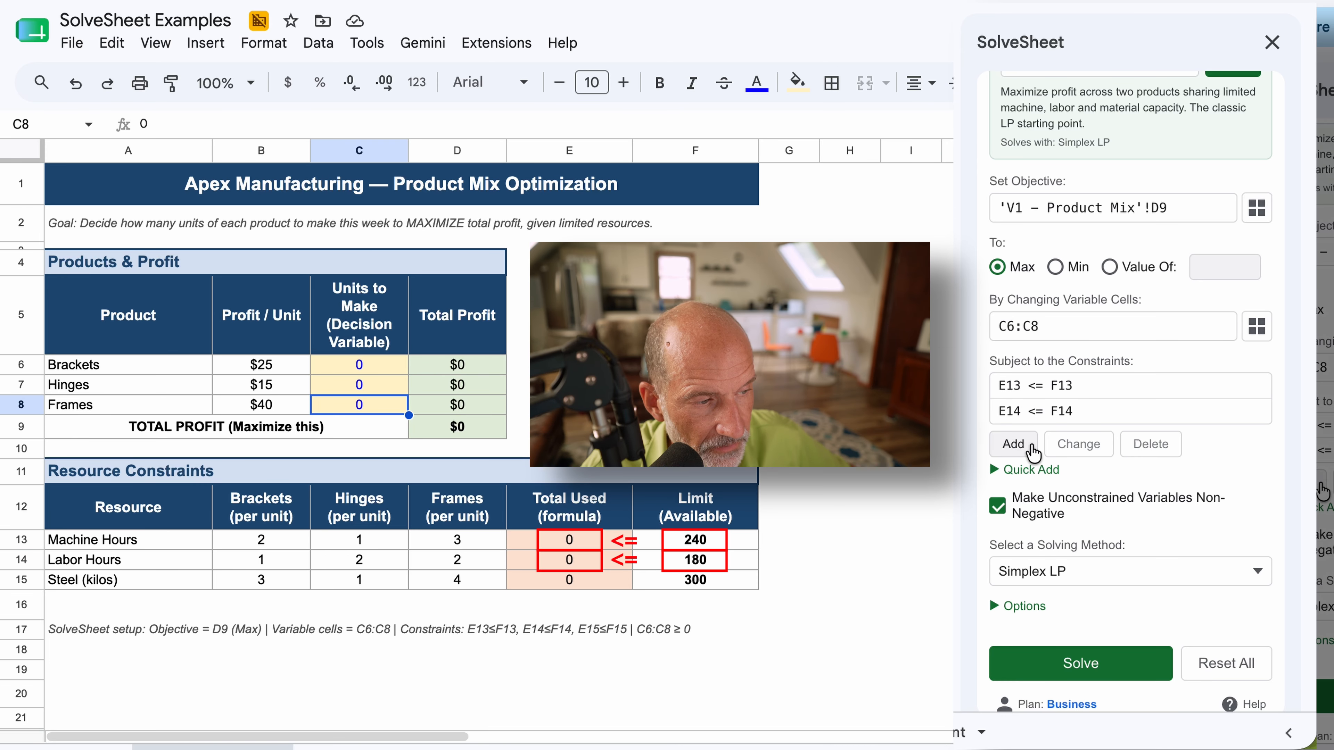
Step: Add the steel constraint E15 <= F15 to the solver model
click(1033, 452)
click(1101, 204)
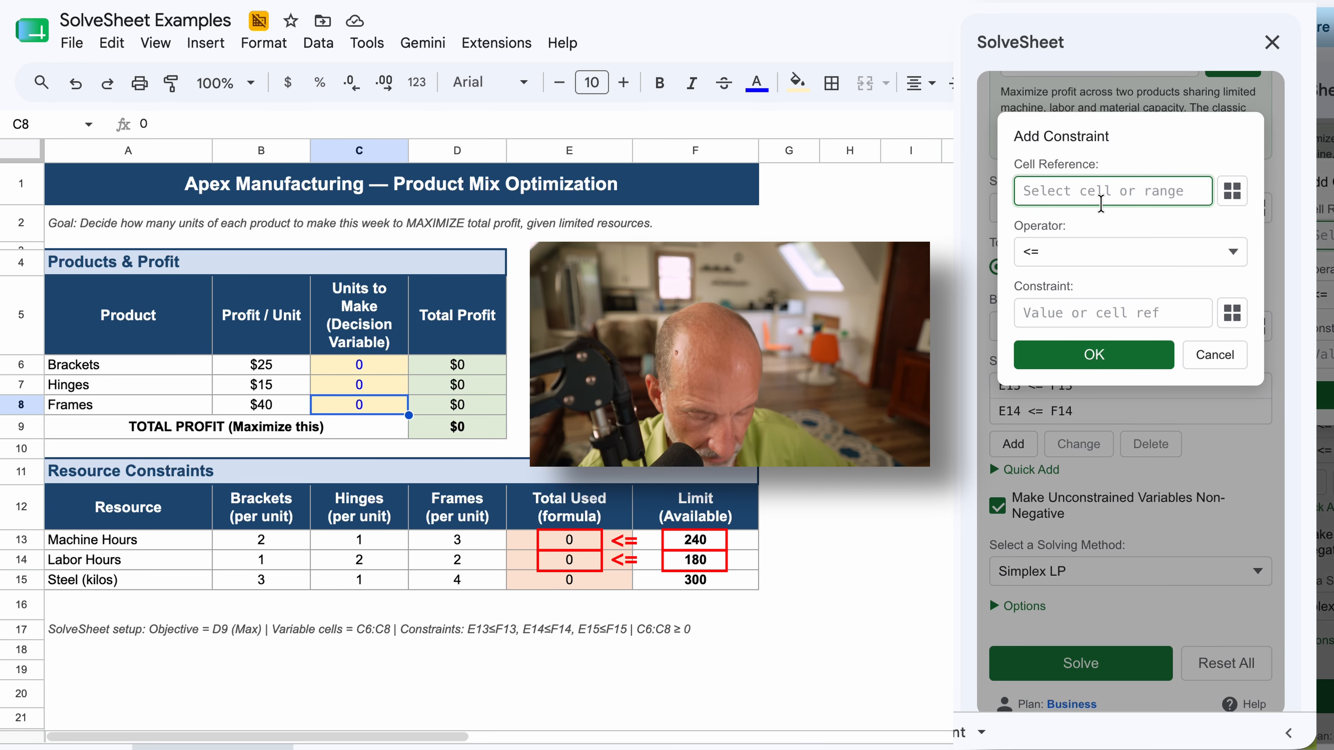
text(E)
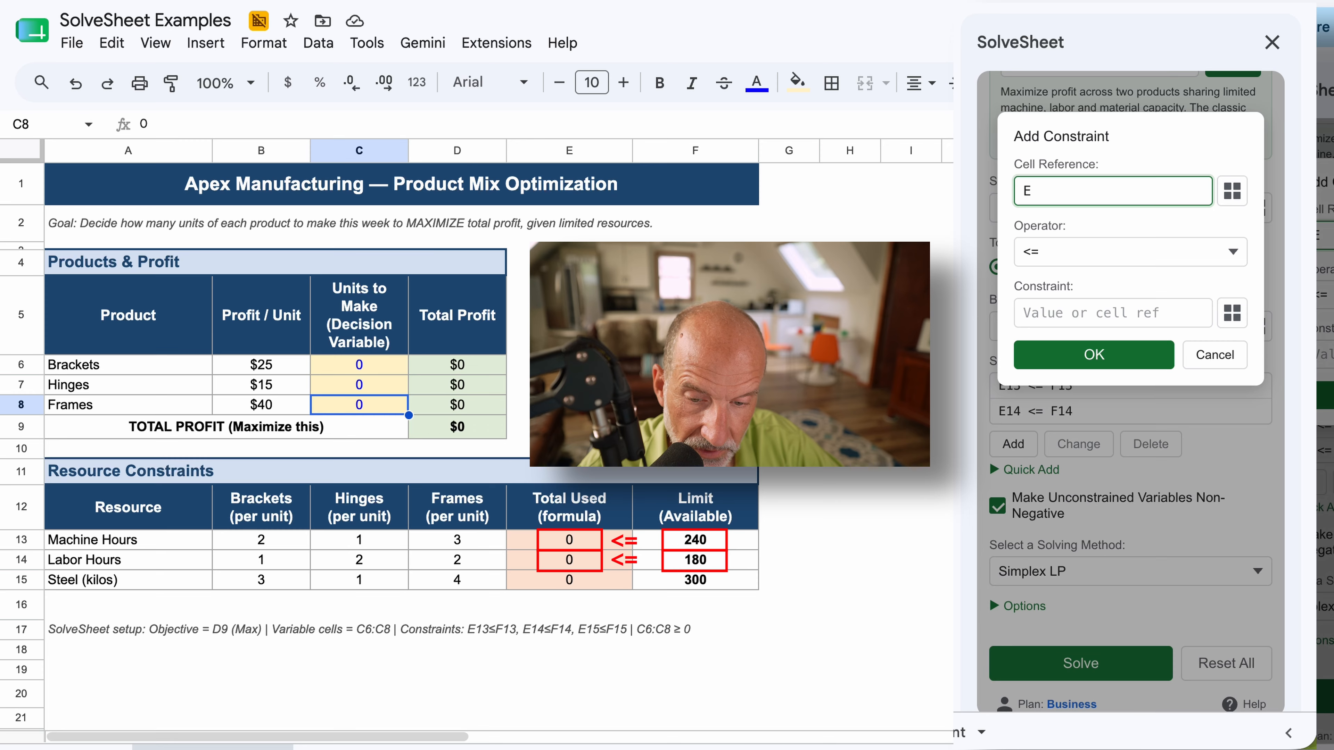
text(15)
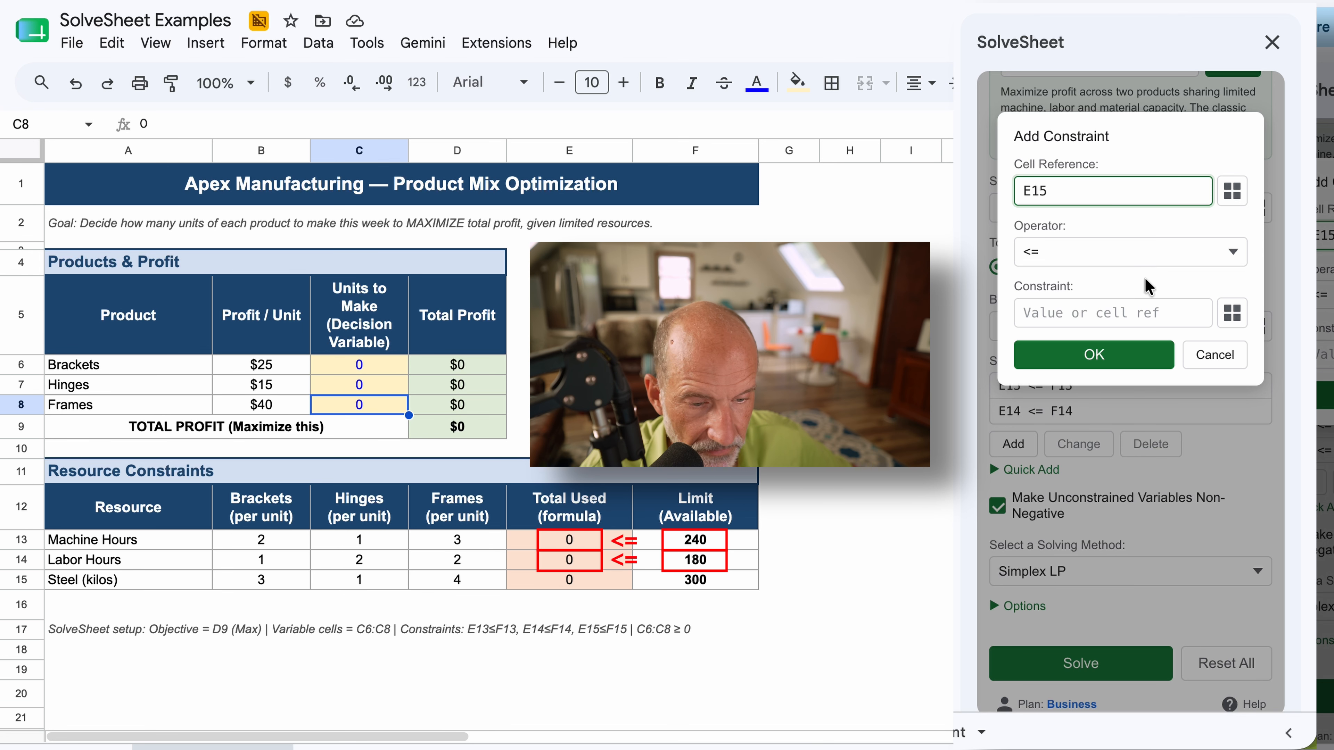
click(1097, 312)
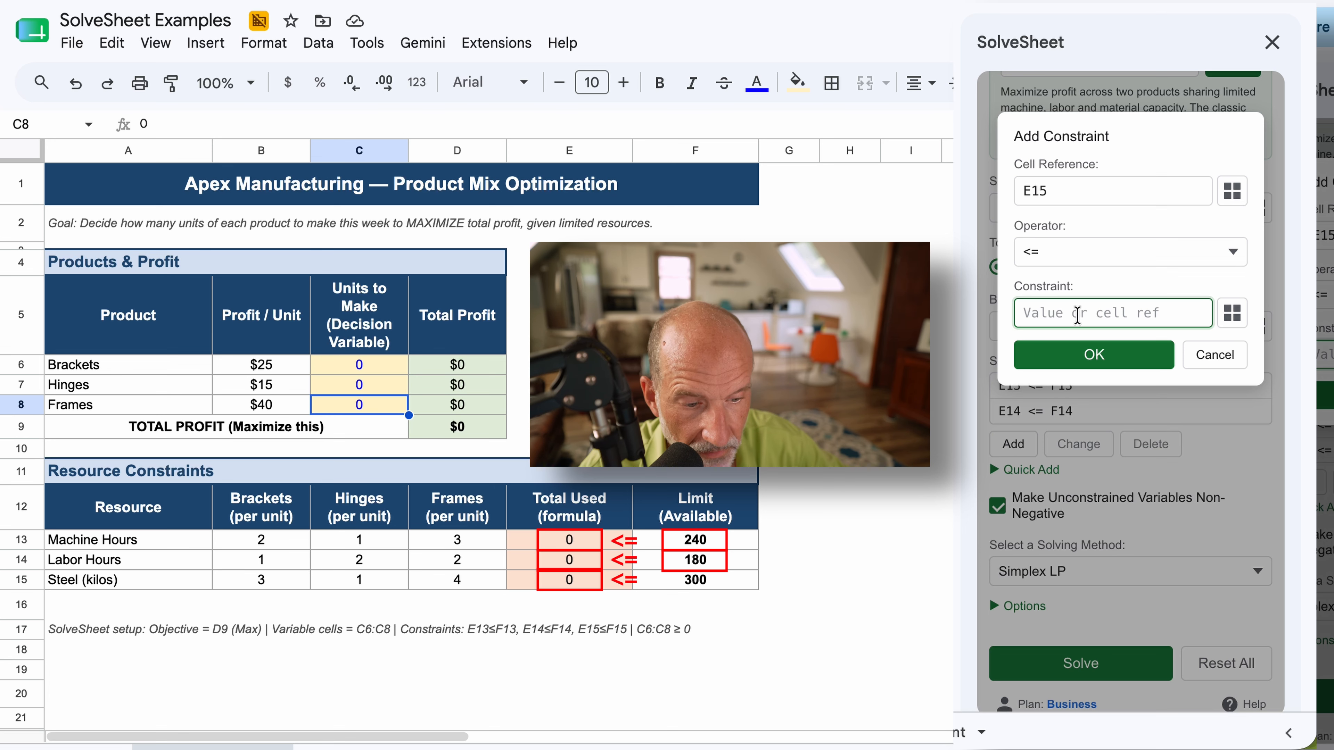
text(F15)
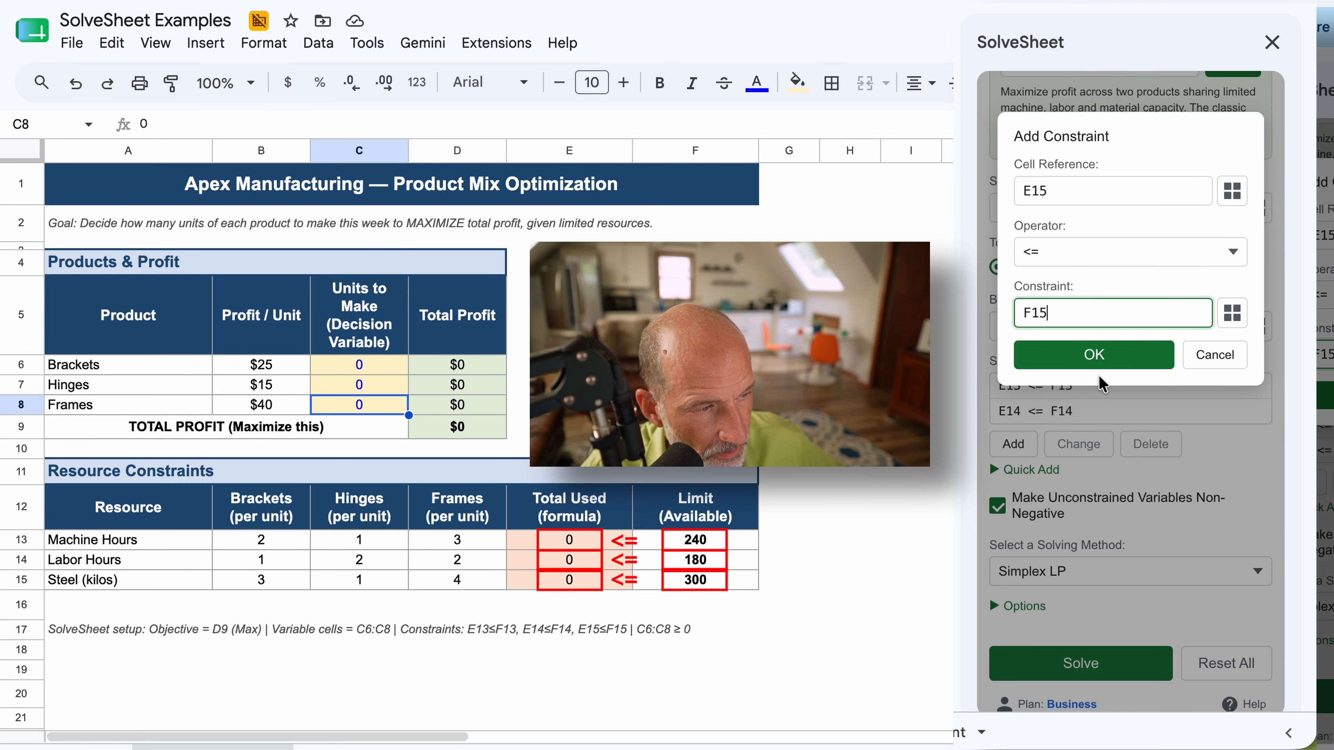
click(1101, 359)
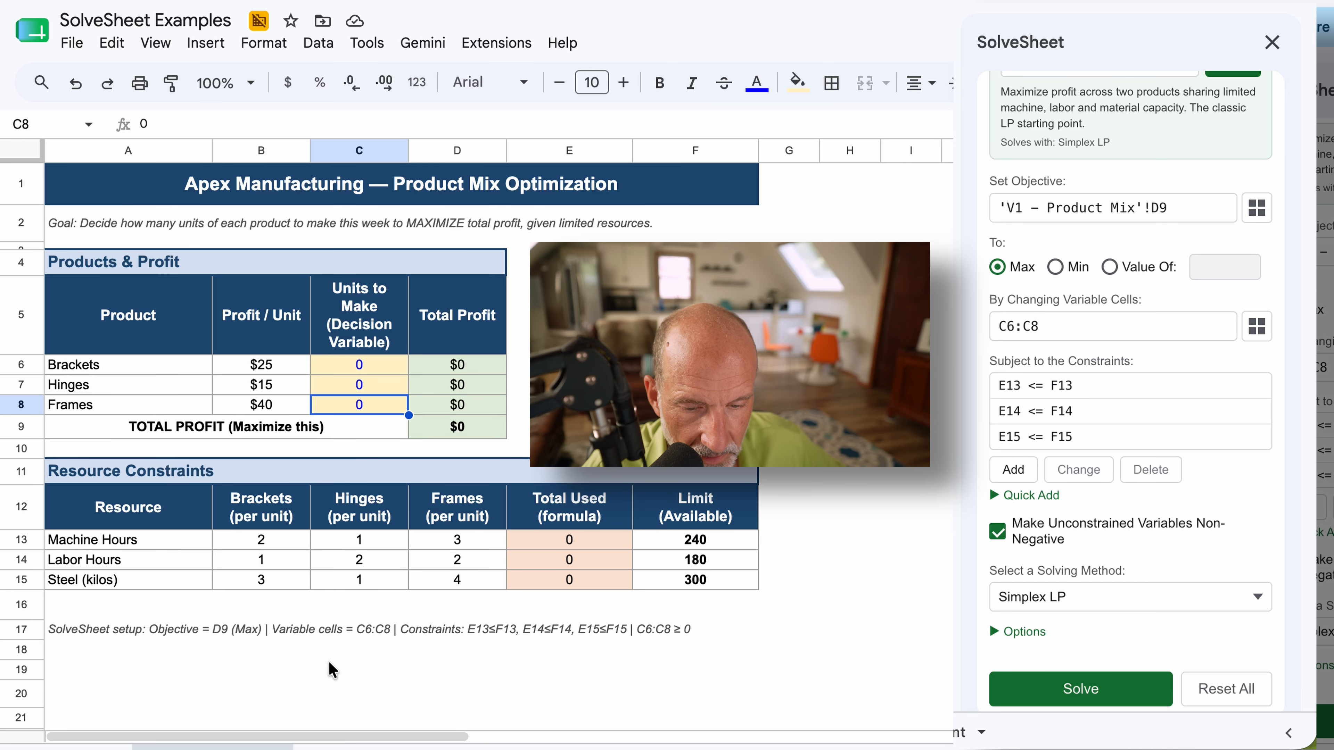
Step: Review the setup note in row 17 and expand the solver options to see the time and integer optimality settings
click(221, 634)
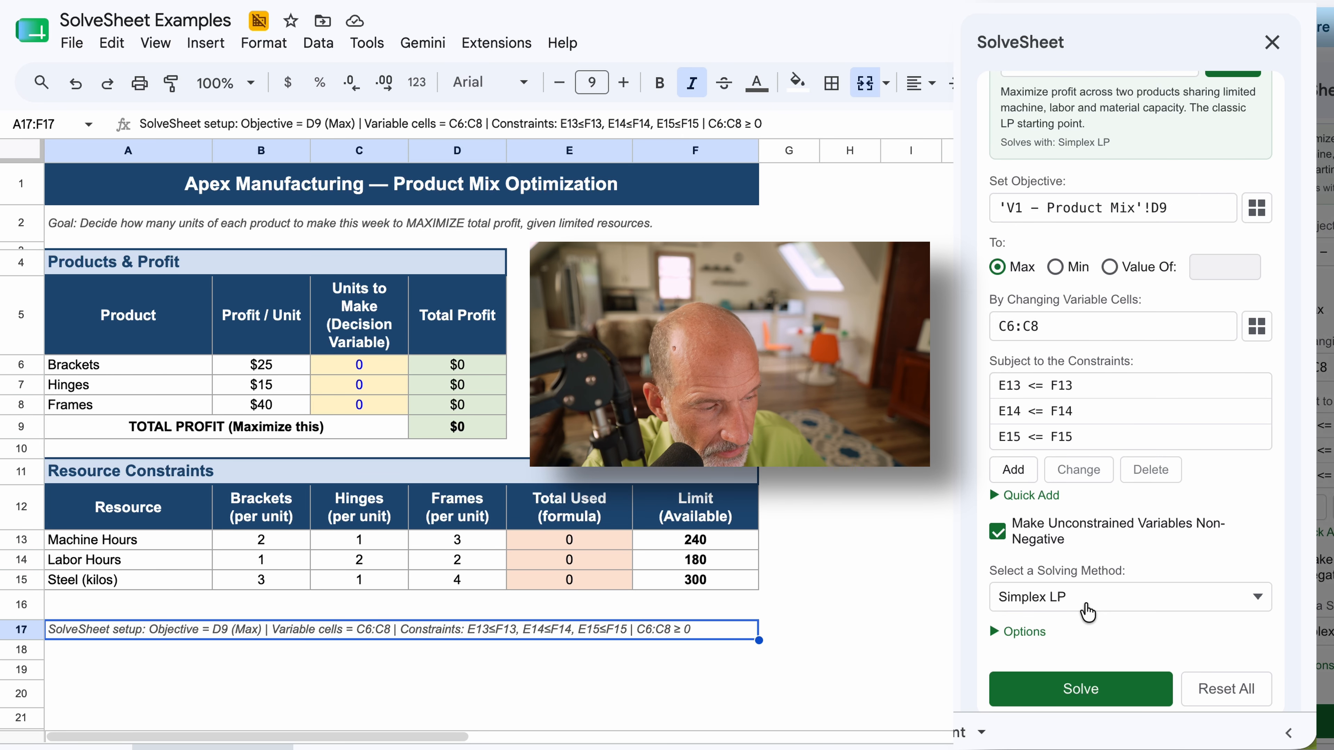
scroll(1087, 612, down, 1)
click(1024, 595)
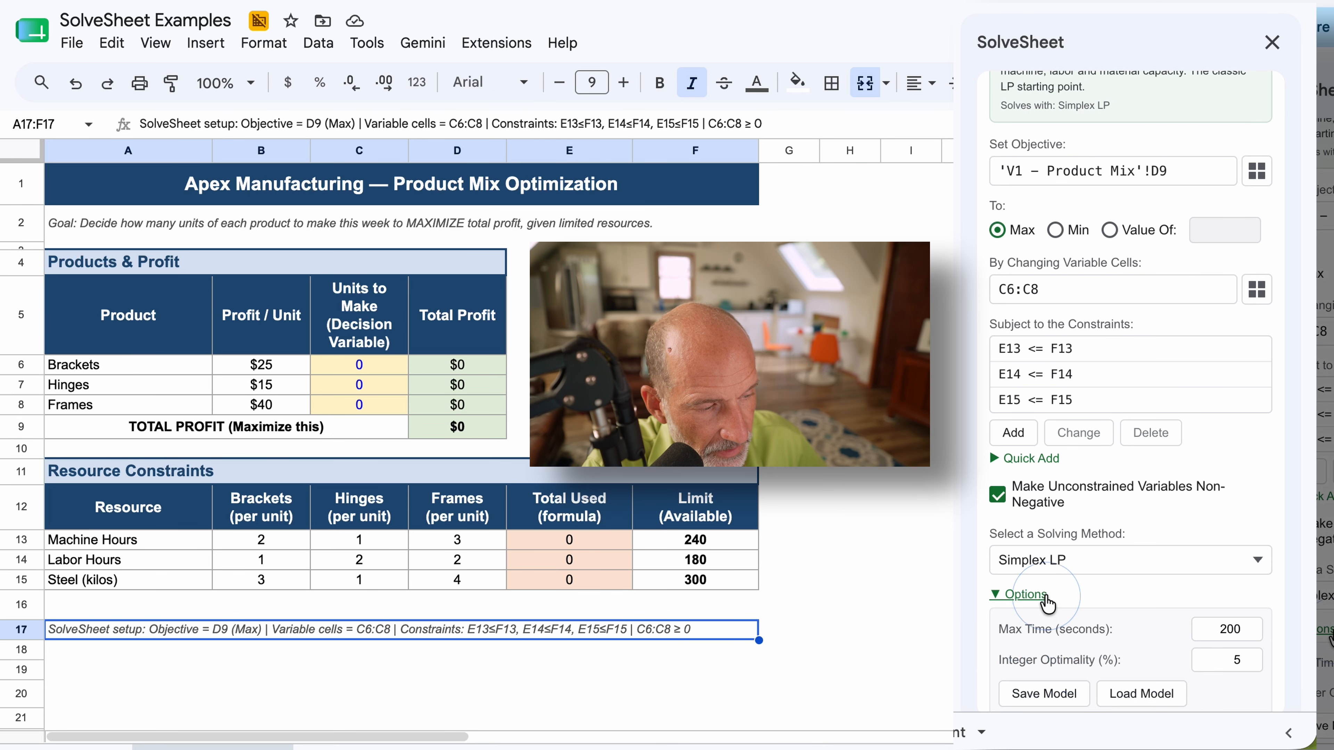
scroll(1055, 599, down, 3)
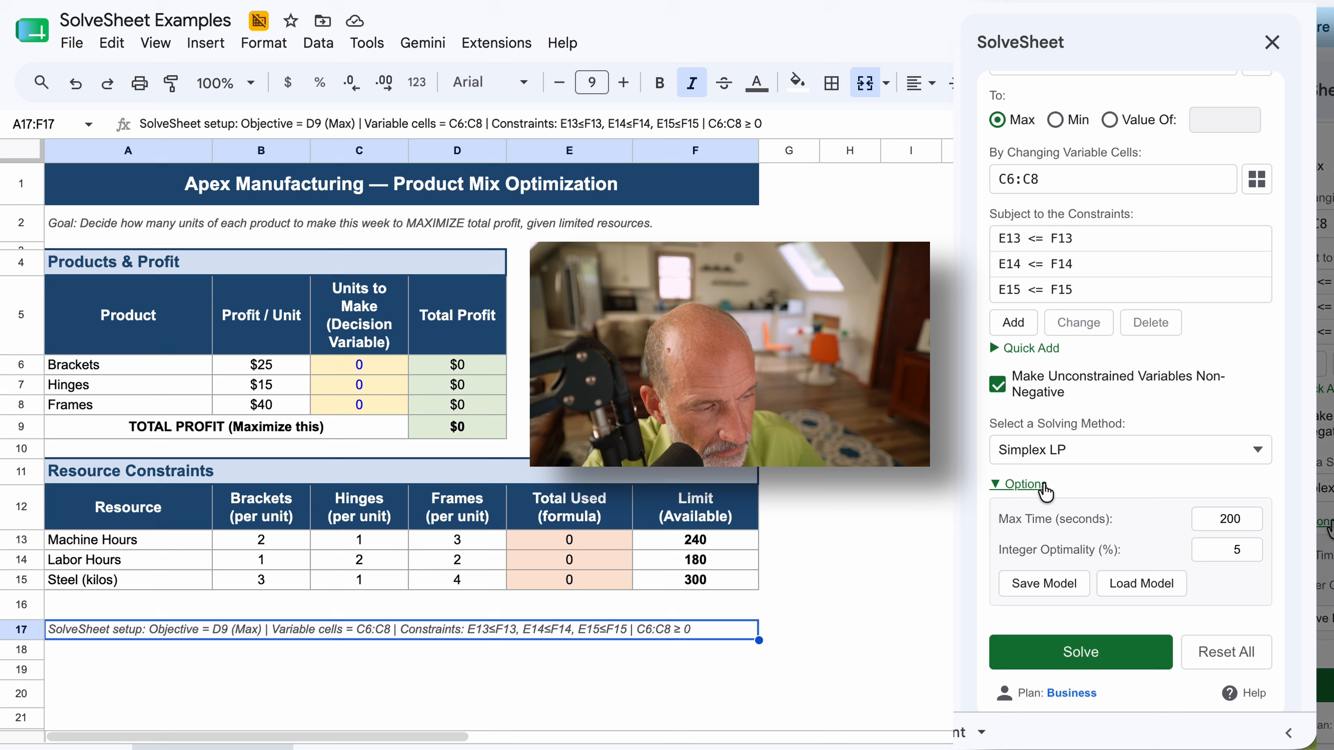
Step: Collapse the solver options and solve the product mix model with the Simplex LP method
click(1044, 484)
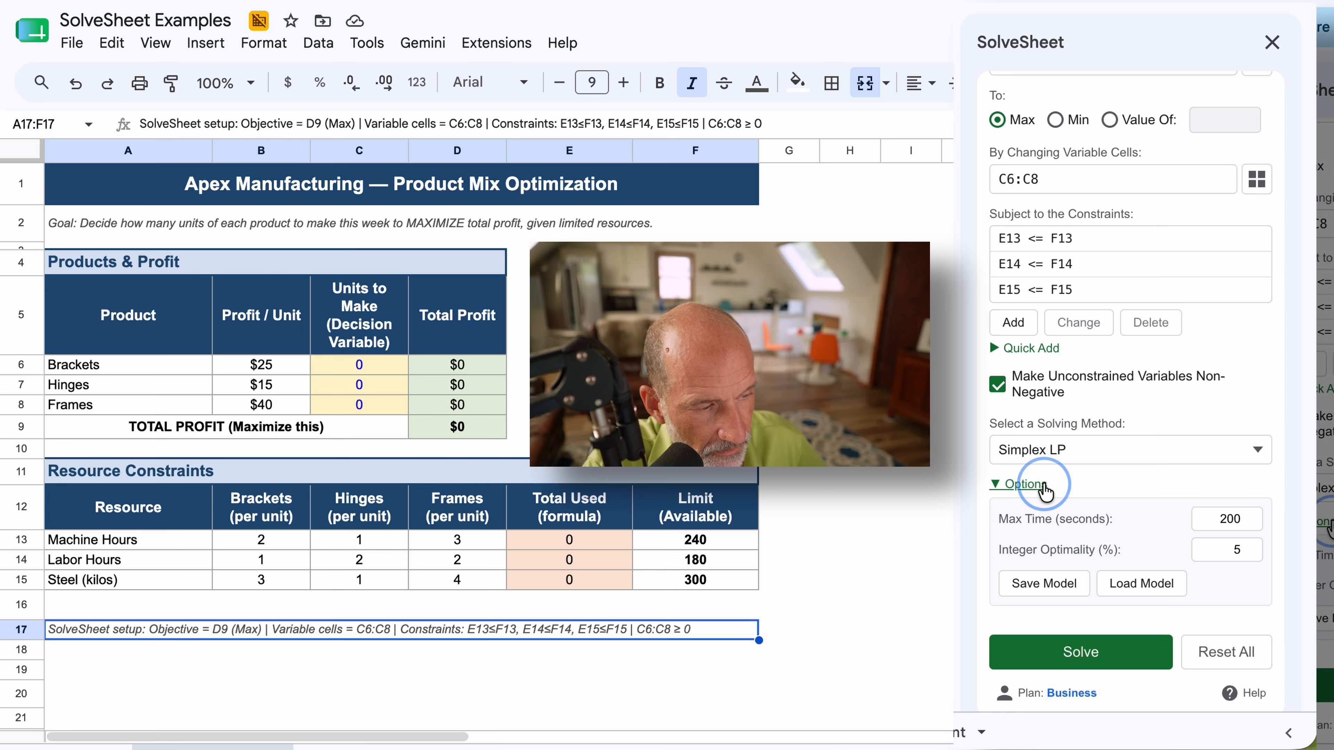
click(1090, 671)
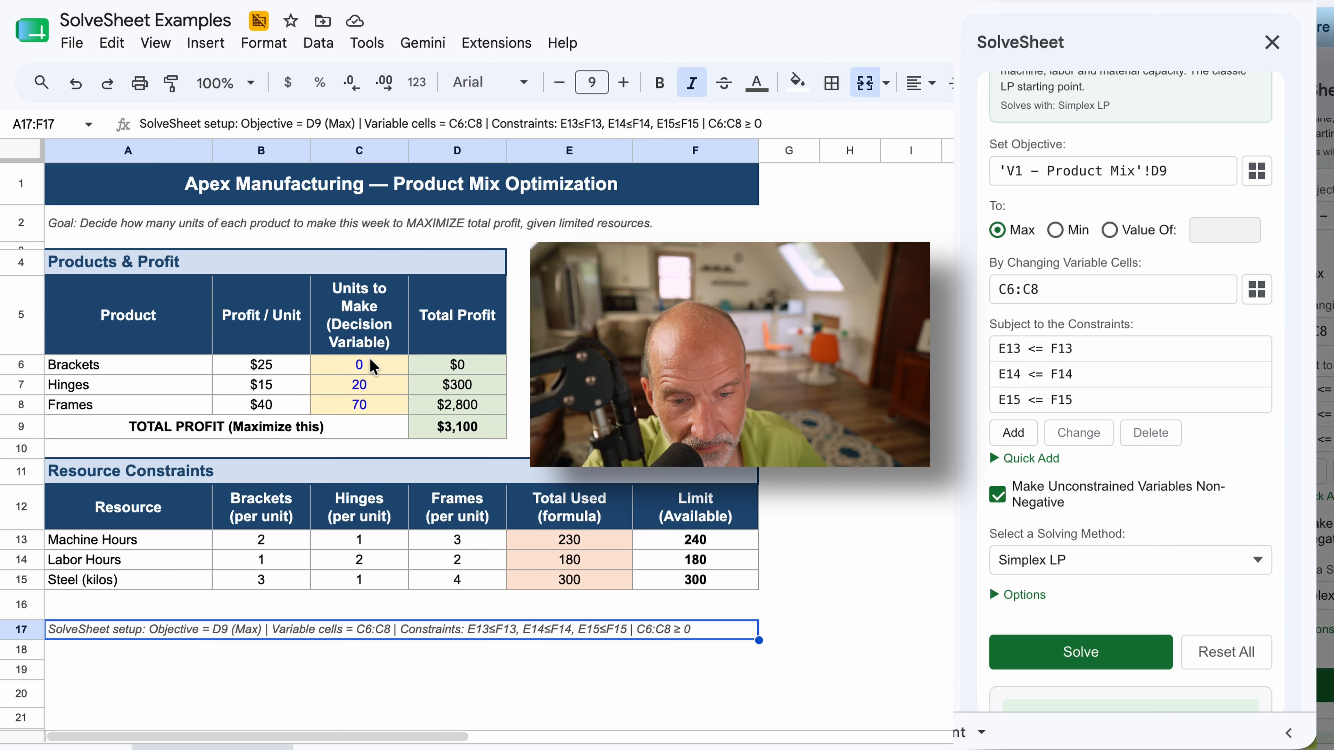
Step: Examine the solved units in C6:C8, the total profit in D9, and the machine and labor hours used against their limits
click(373, 366)
click(371, 386)
click(381, 415)
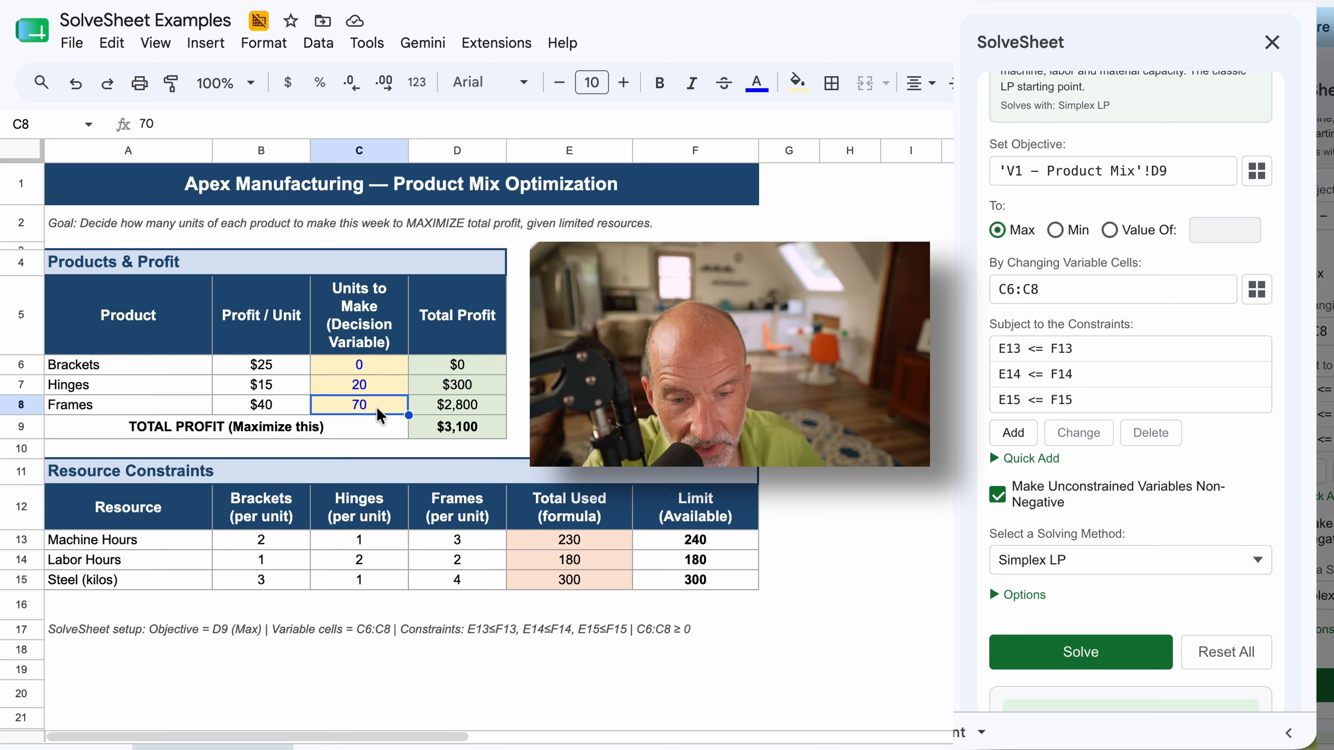
click(487, 430)
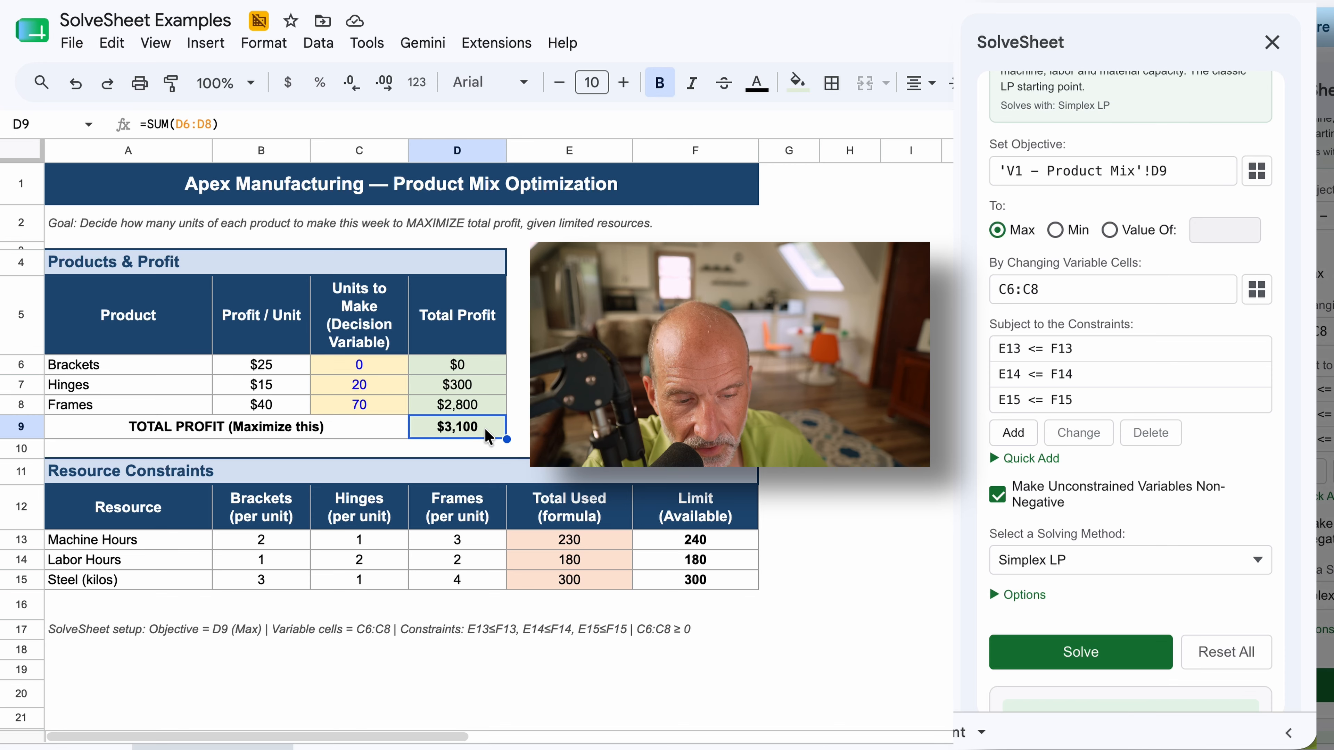
click(599, 546)
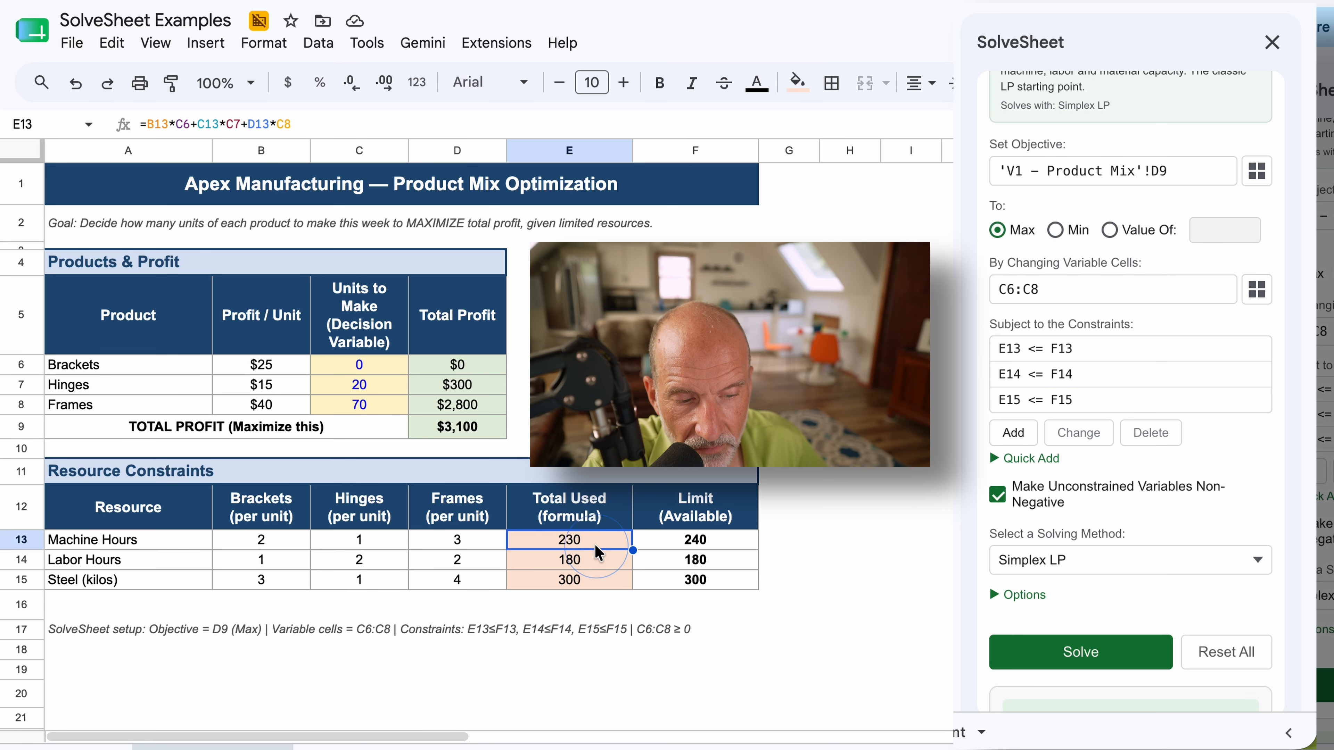
click(650, 546)
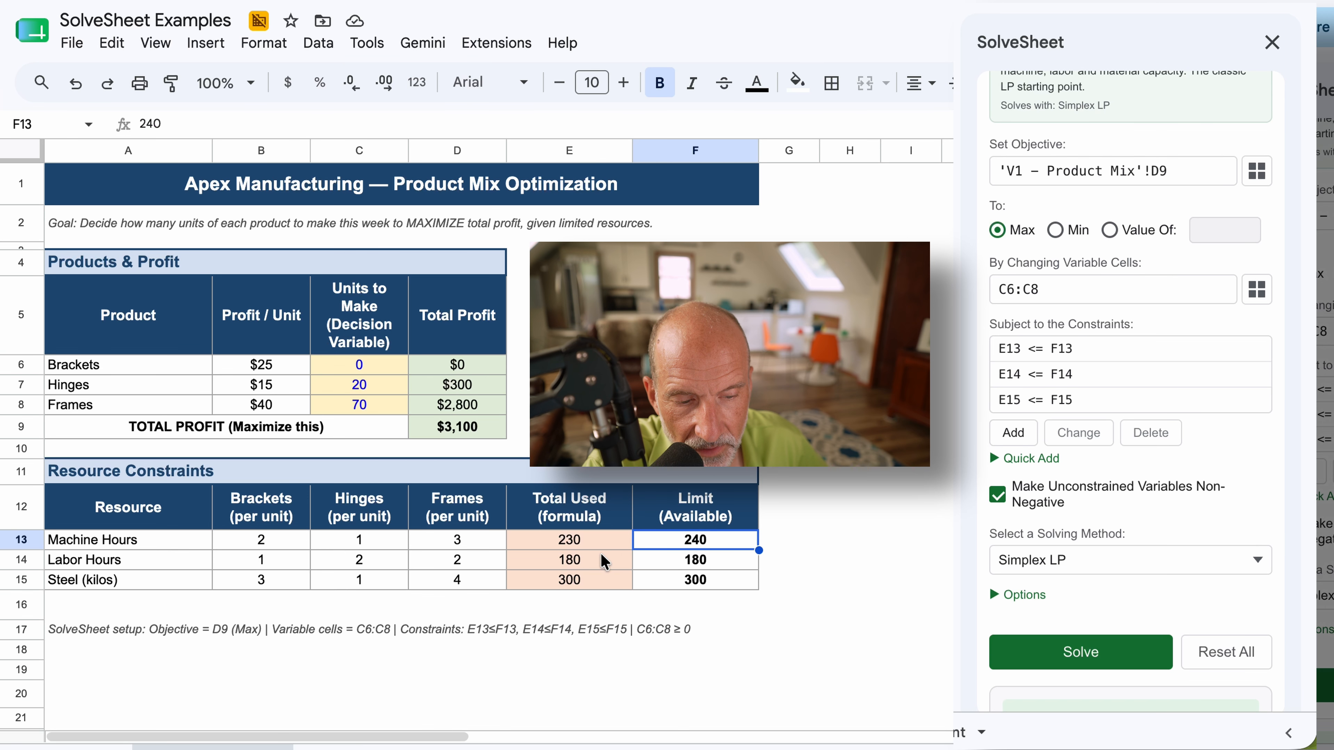
click(593, 562)
click(666, 567)
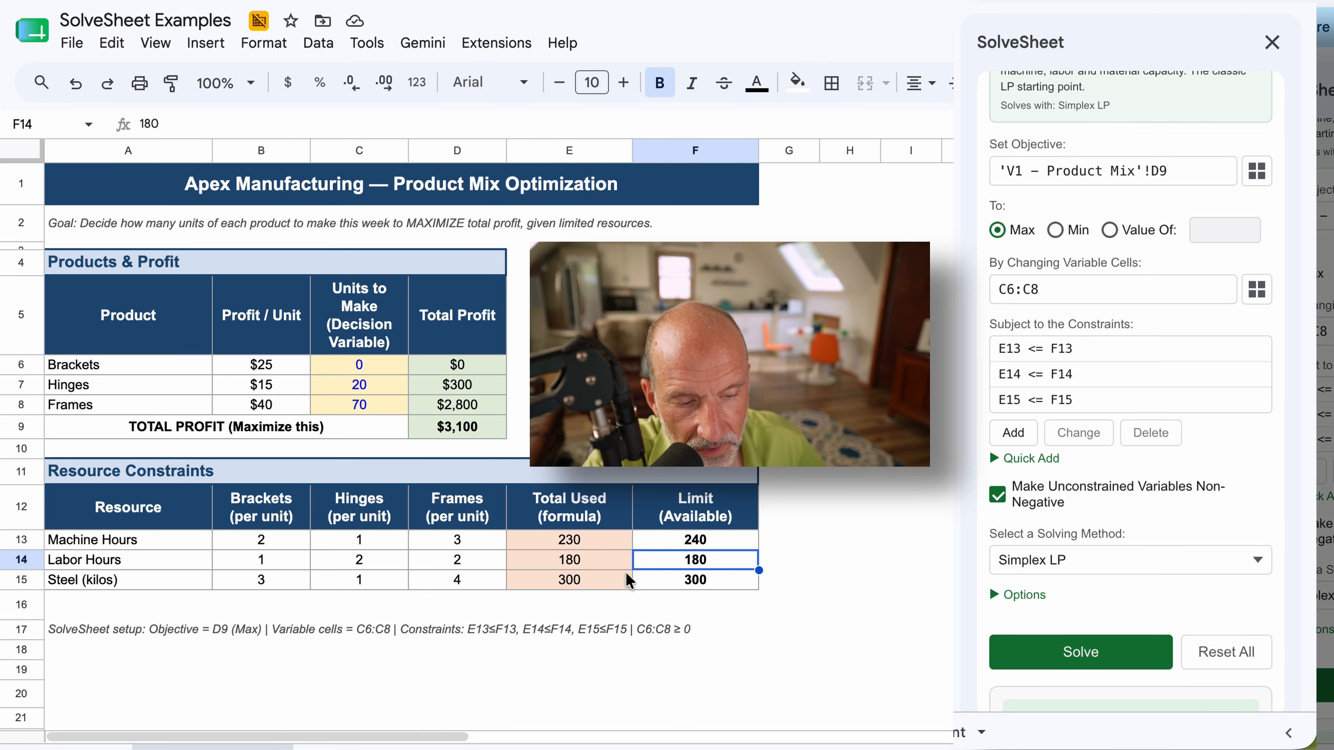
click(614, 546)
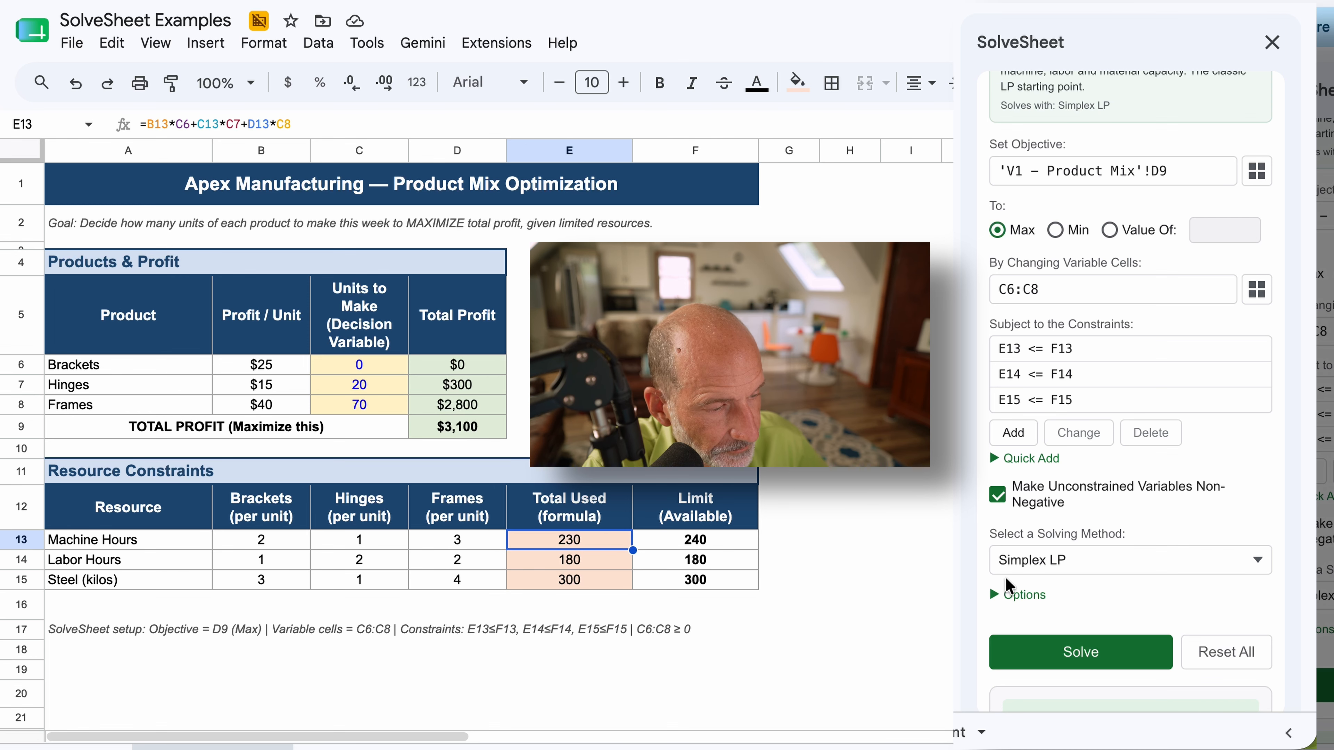
Step: Solve the model again and generate the Answer Report for the solution
scroll(1229, 602, down, 3)
scroll(1229, 603, down, 6)
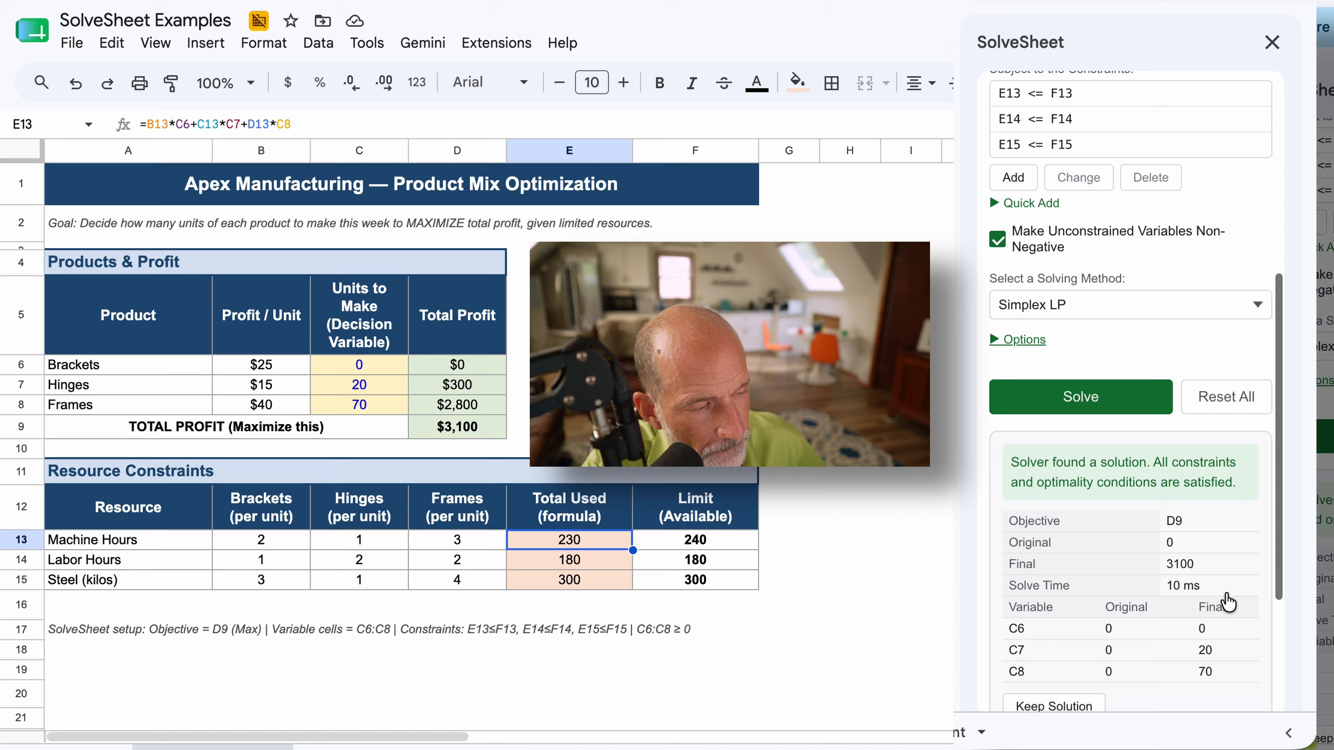
click(1086, 493)
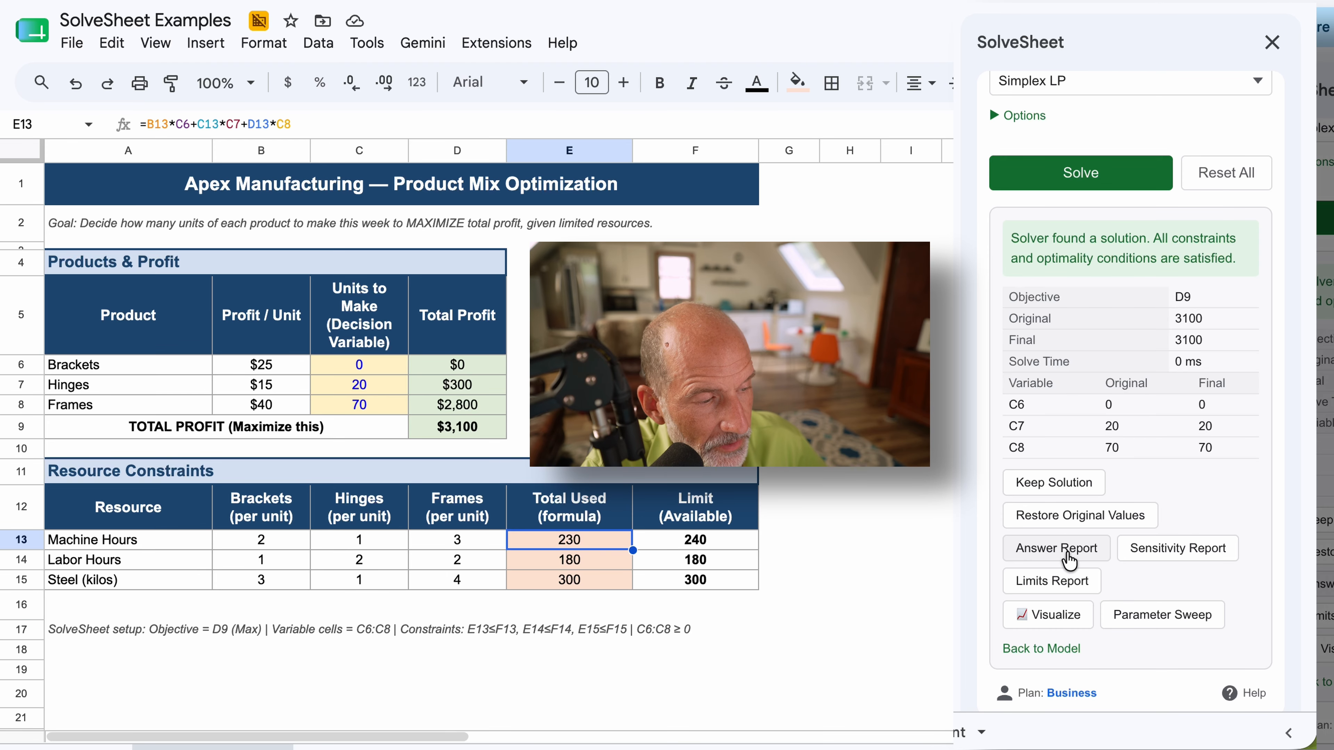
click(1068, 555)
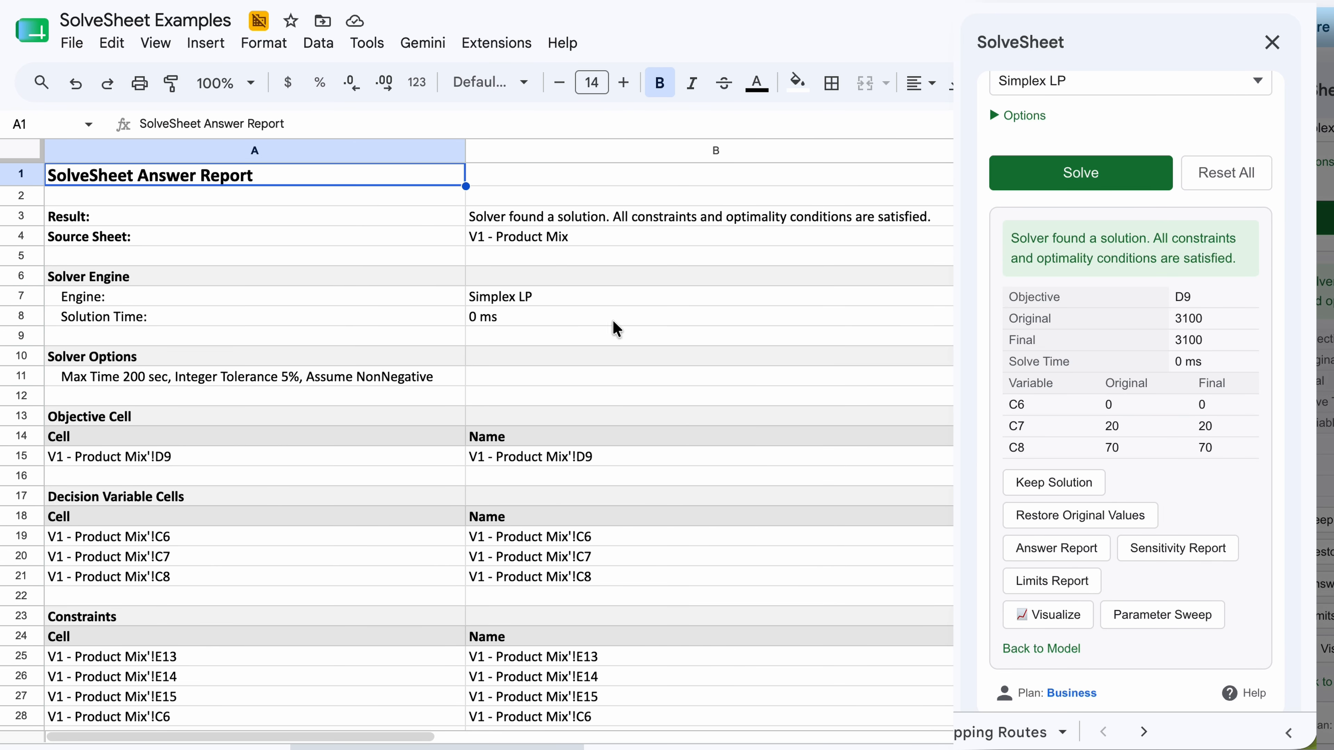
Step: Narrow columns A and B of the Answer Report sheet to bring the value, formula and status columns into view
drag(465, 151, 270, 178)
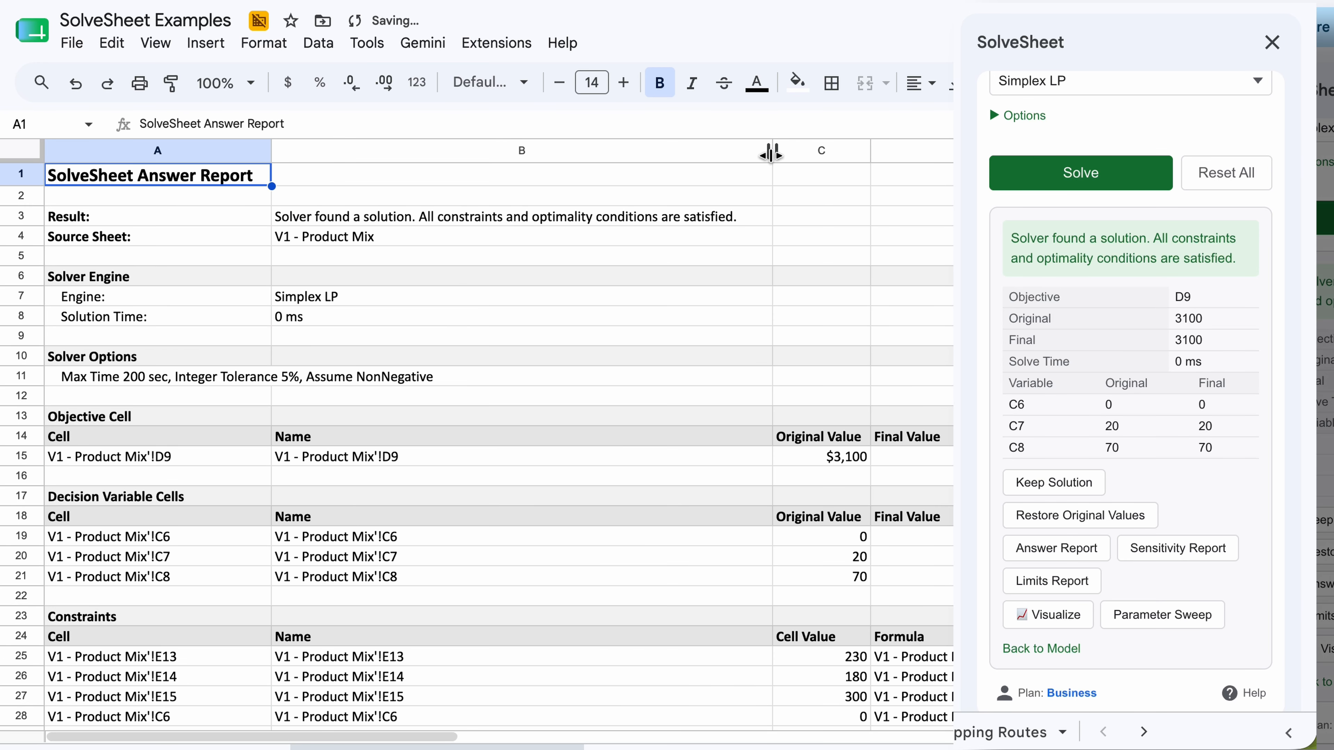
drag(771, 152, 470, 203)
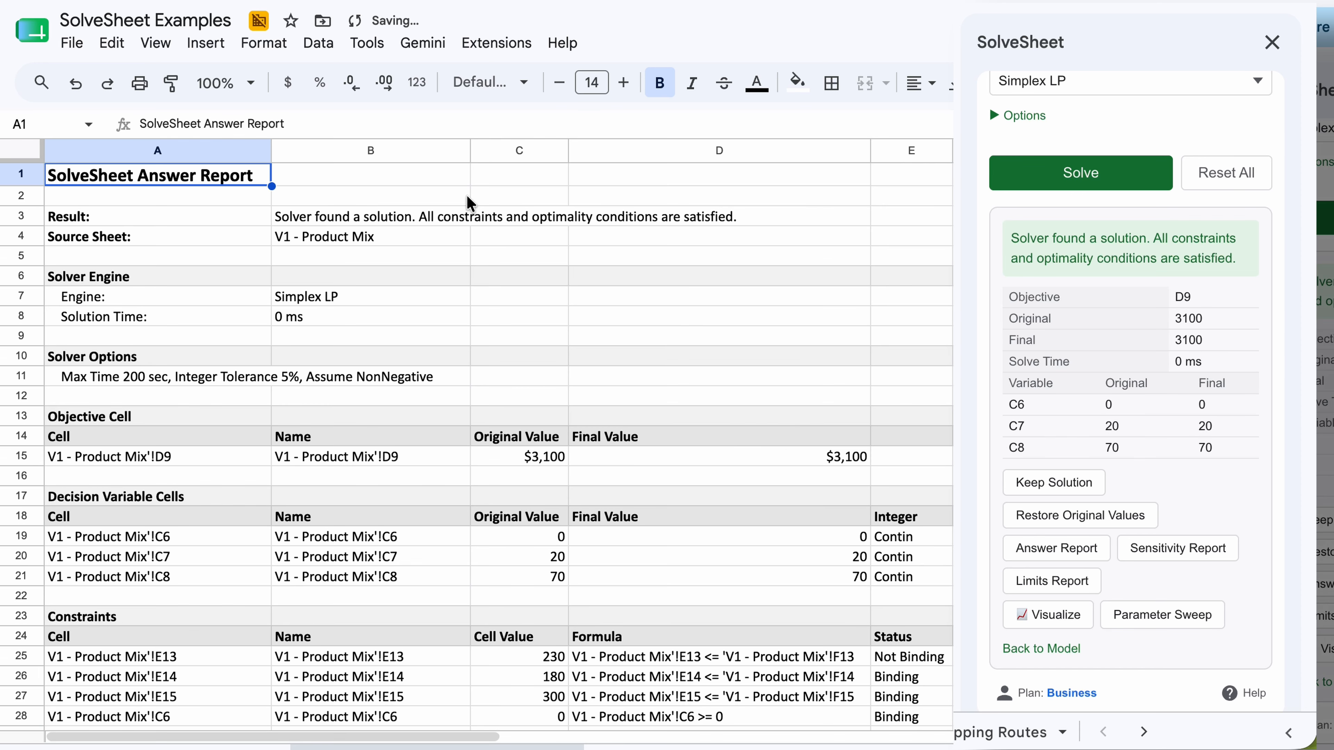
Step: Examine the Answer Report's final decision variable values and the constraint formulas with their binding status
scroll(694, 437, down, 5)
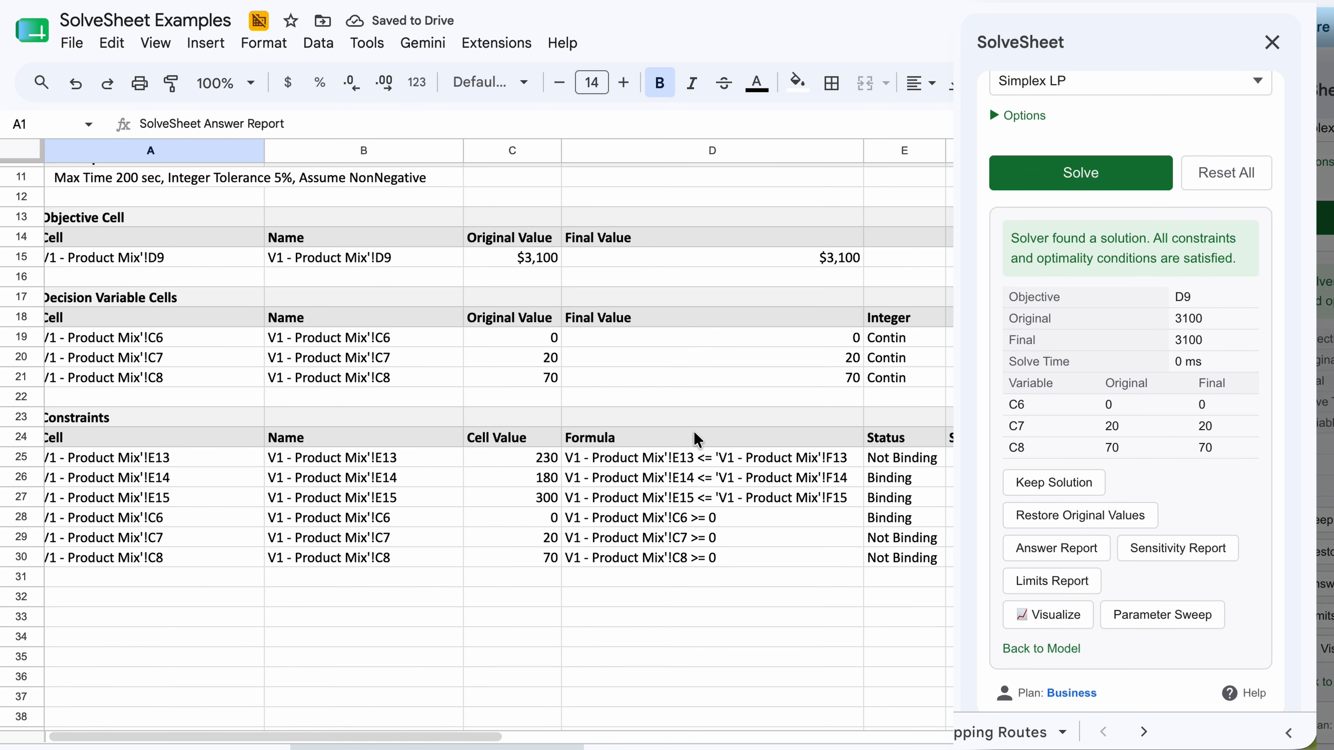
scroll(694, 437, up, 1)
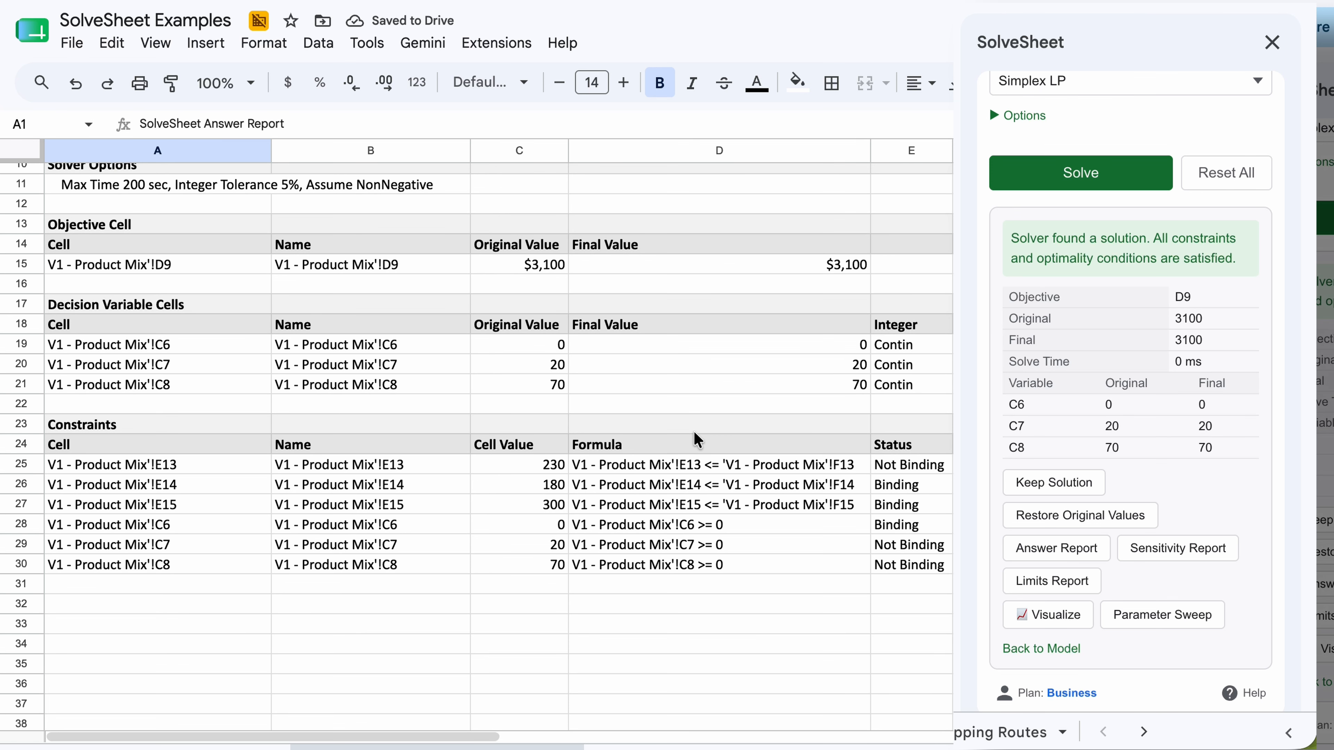
click(809, 407)
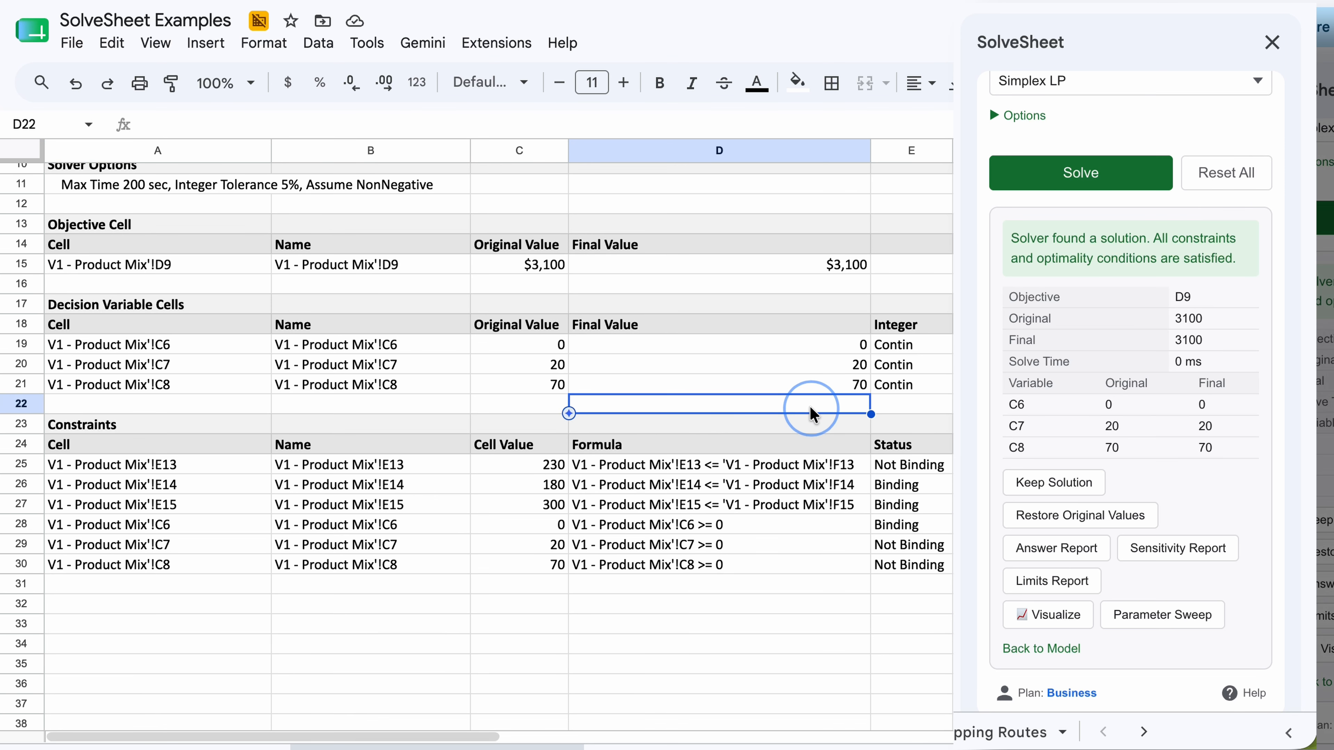
click(784, 368)
click(786, 389)
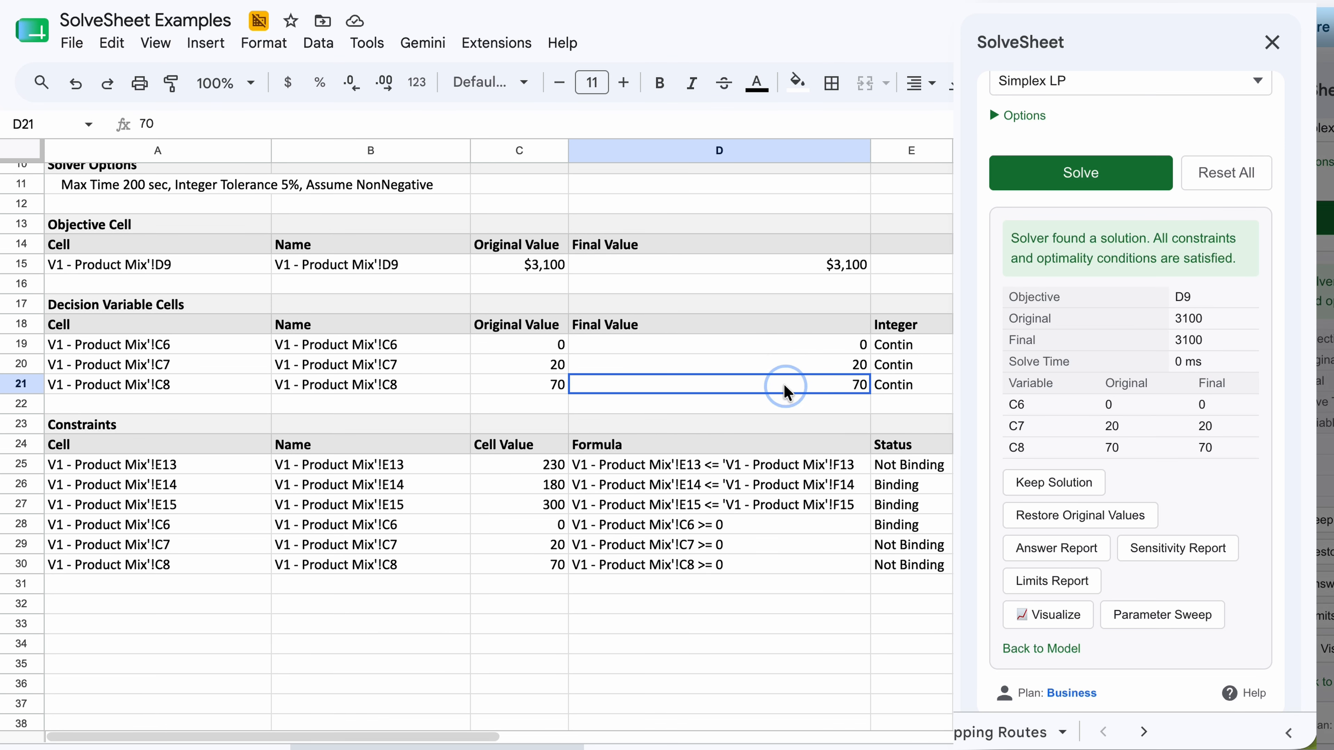
click(787, 468)
click(786, 507)
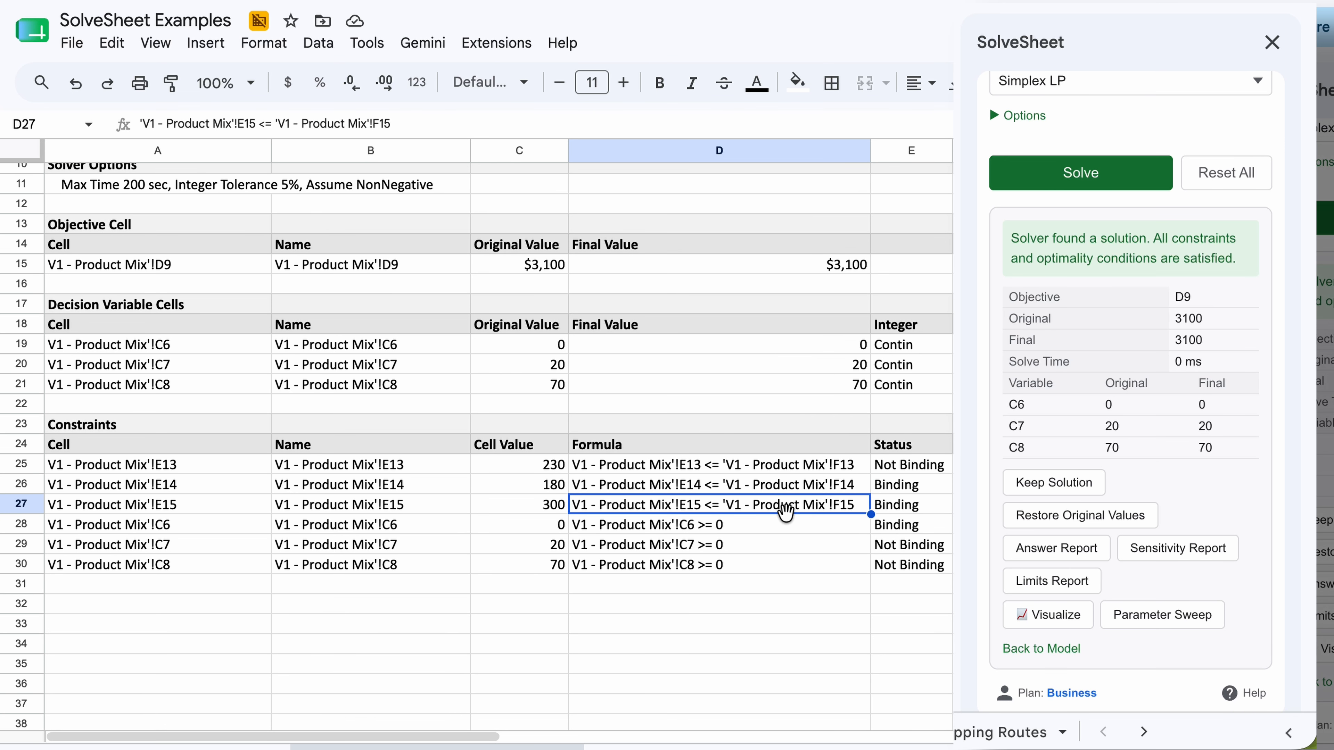